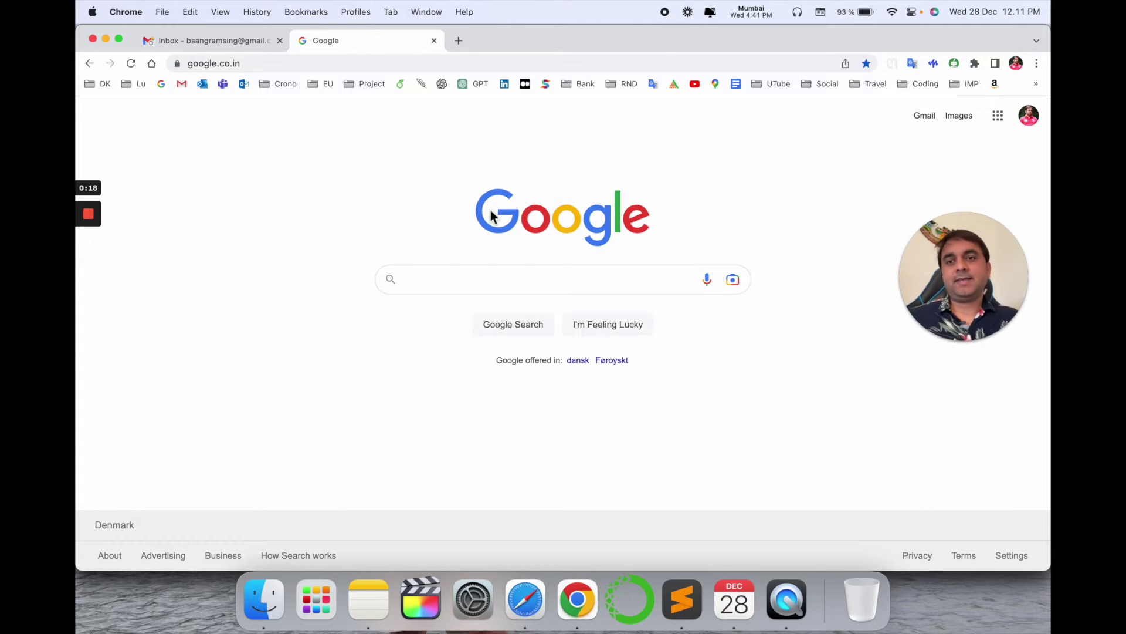
{"action": "left_click", "coordinate": [335, 64]}
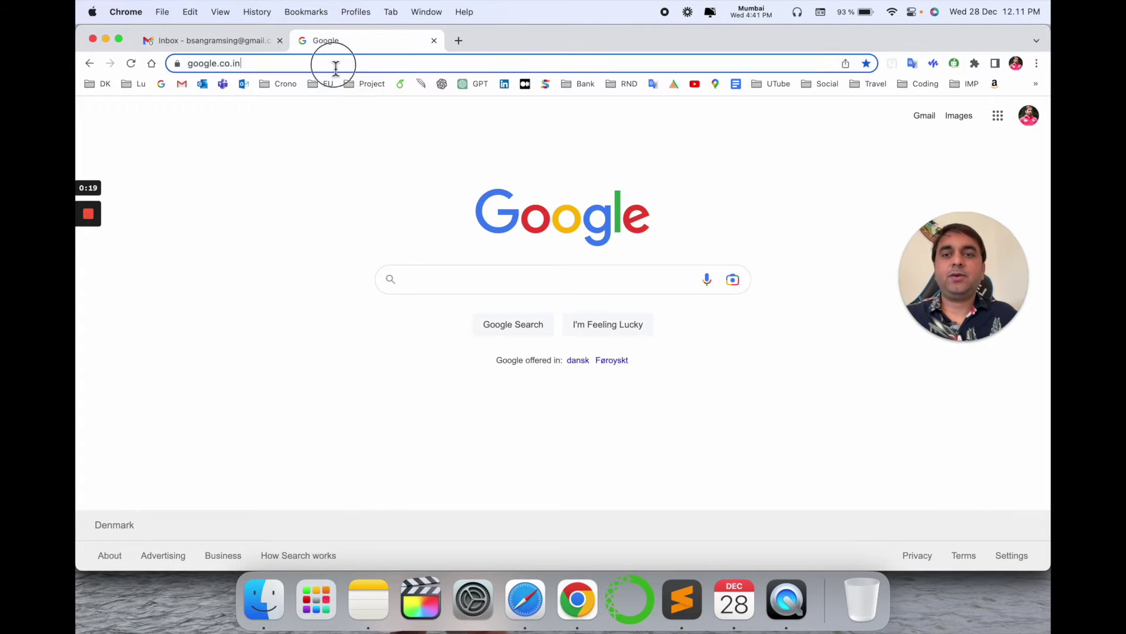
{"action": "left_click", "coordinate": [458, 42]}
{"action": "type", "text": "https://quillbot.com/"}
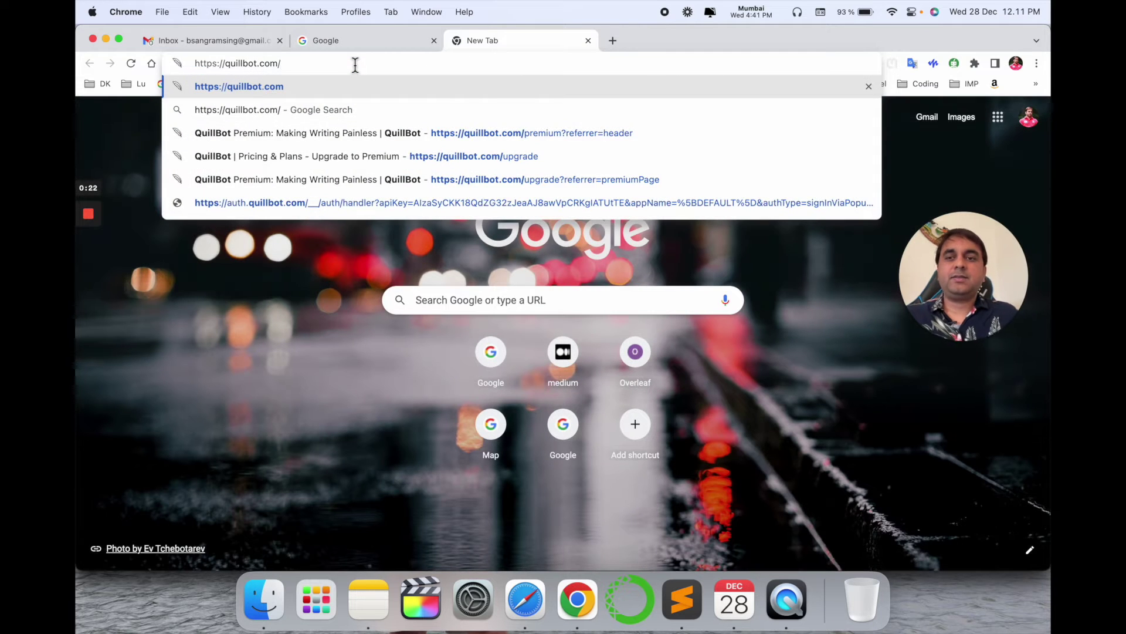
{"action": "key", "text": "Return"}
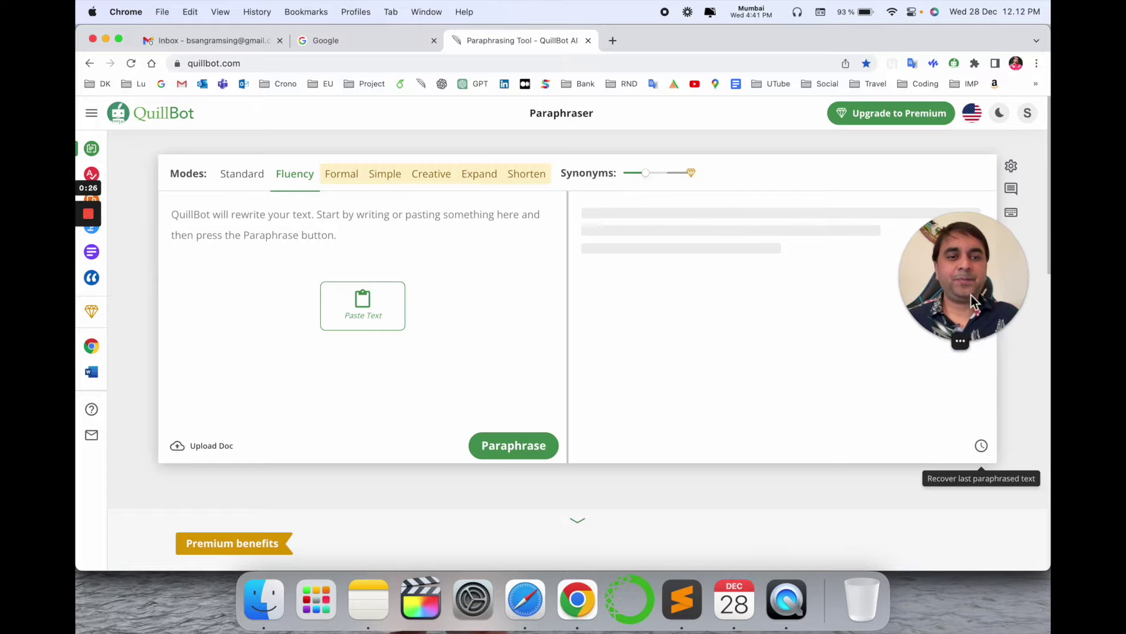
{"action": "left_click_drag", "start_coordinate": [972, 301], "coordinate": [944, 373]}
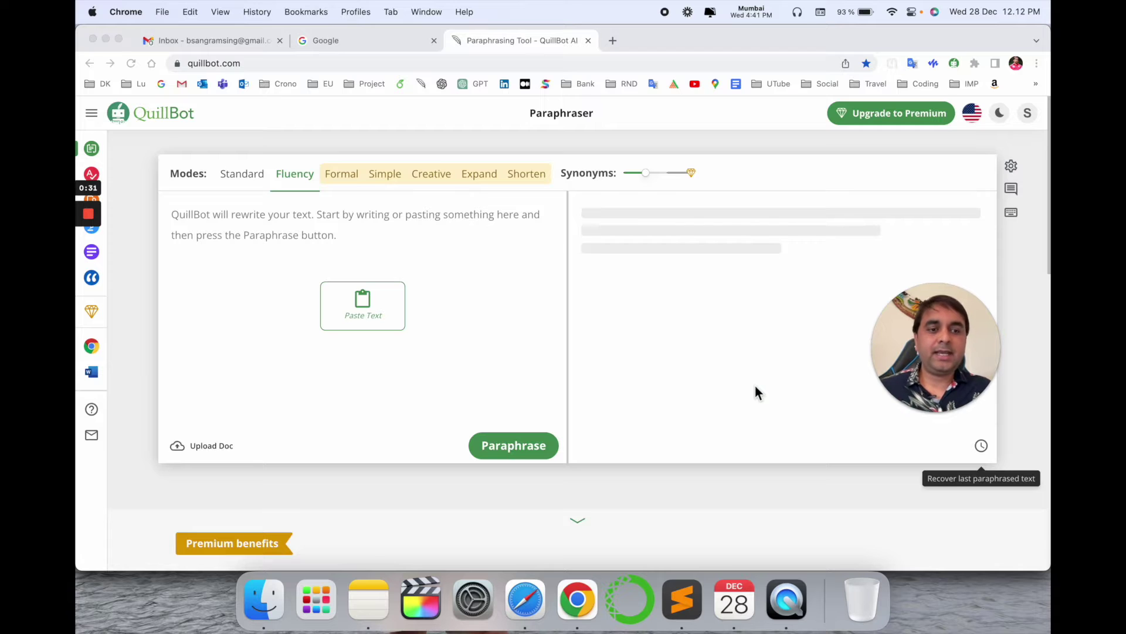
{"action": "left_click", "coordinate": [1027, 115]}
{"action": "left_click", "coordinate": [1030, 116]}
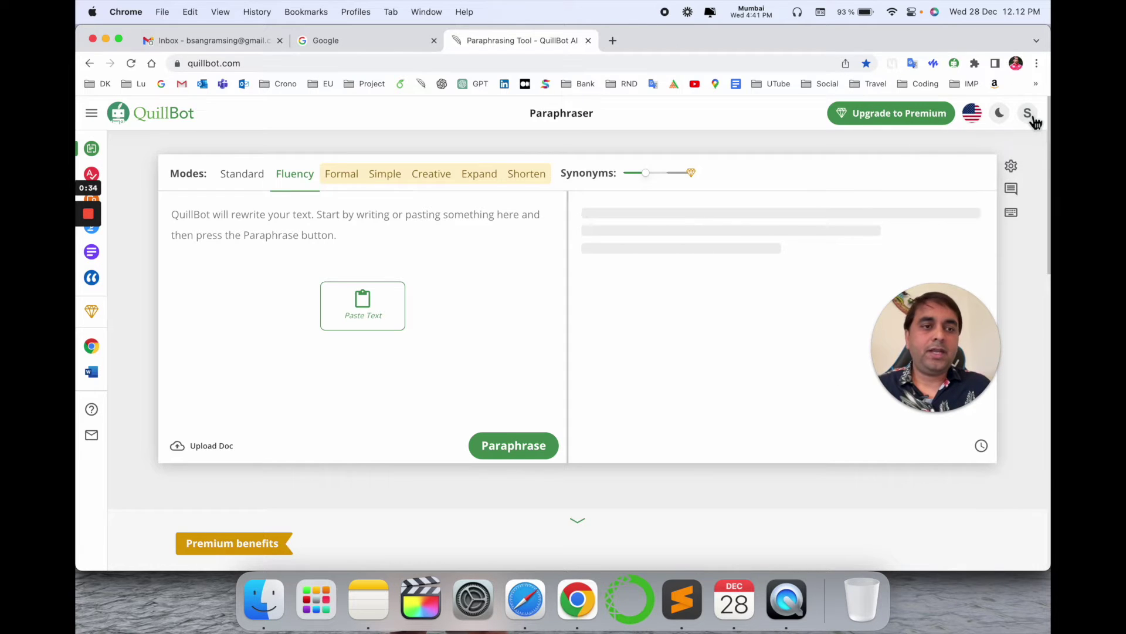
{"action": "left_click", "coordinate": [936, 211]}
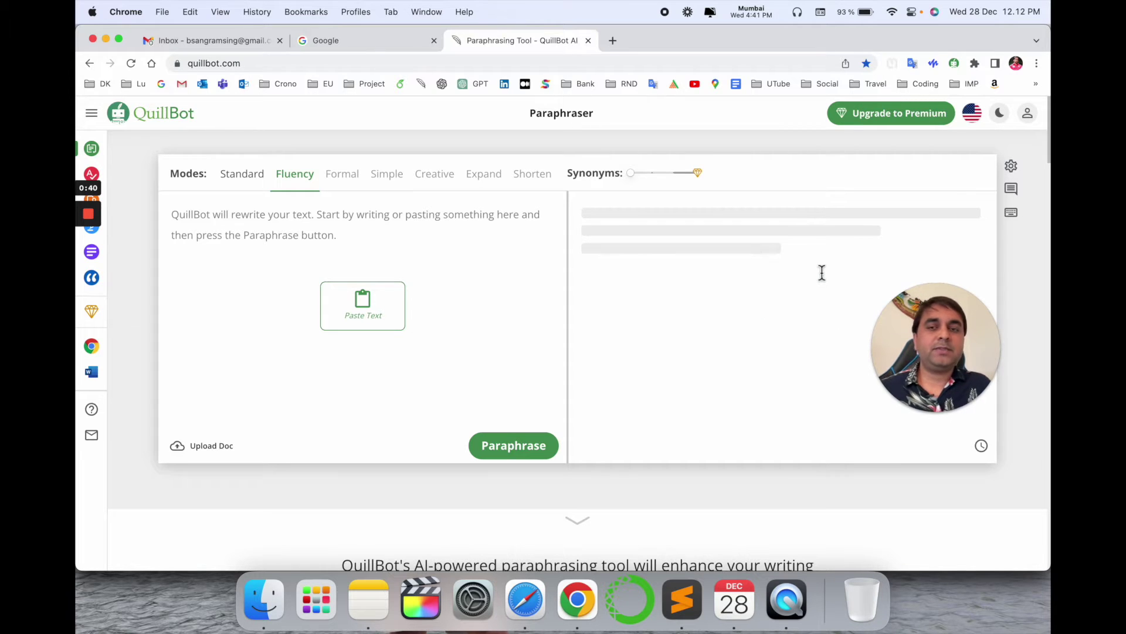
{"action": "left_click", "coordinate": [1028, 116]}
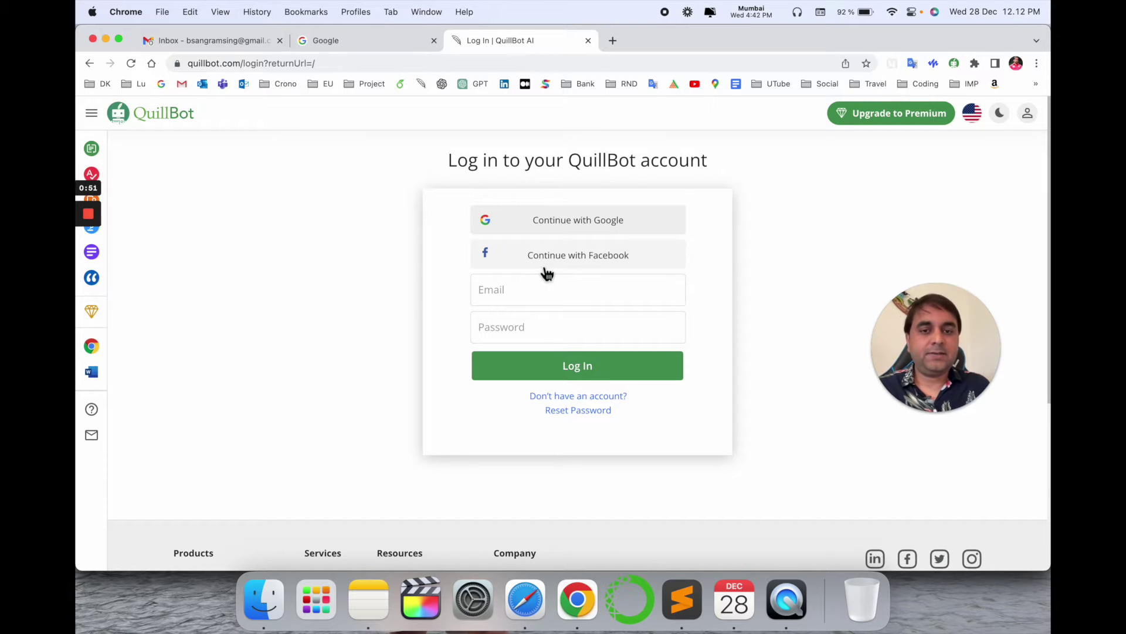
{"action": "left_click", "coordinate": [546, 302]}
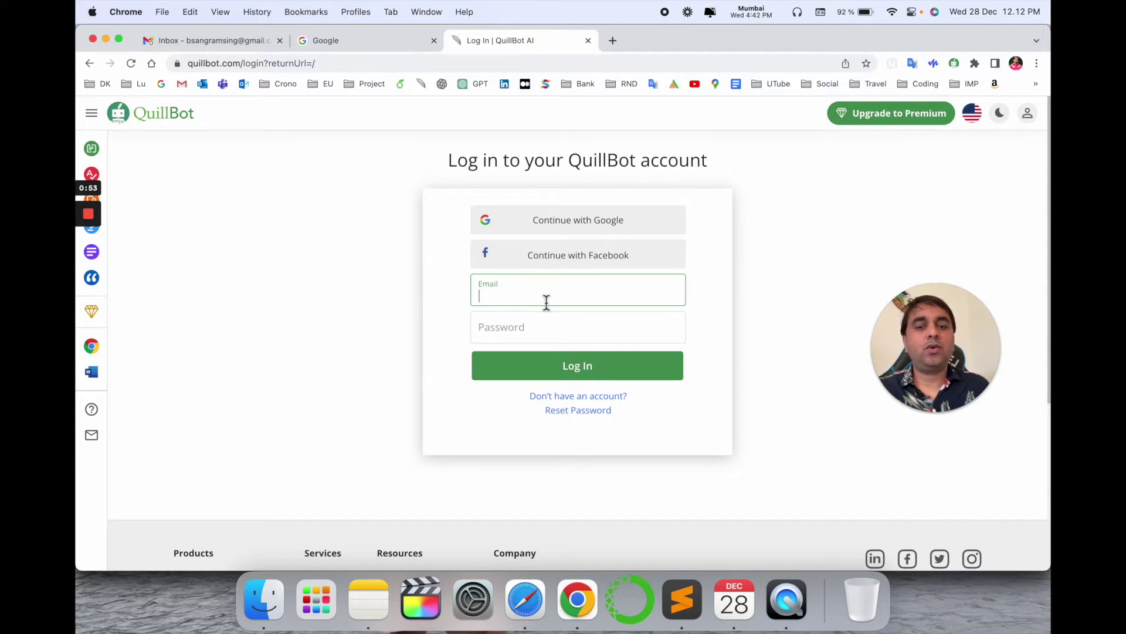
{"action": "left_click", "coordinate": [592, 224]}
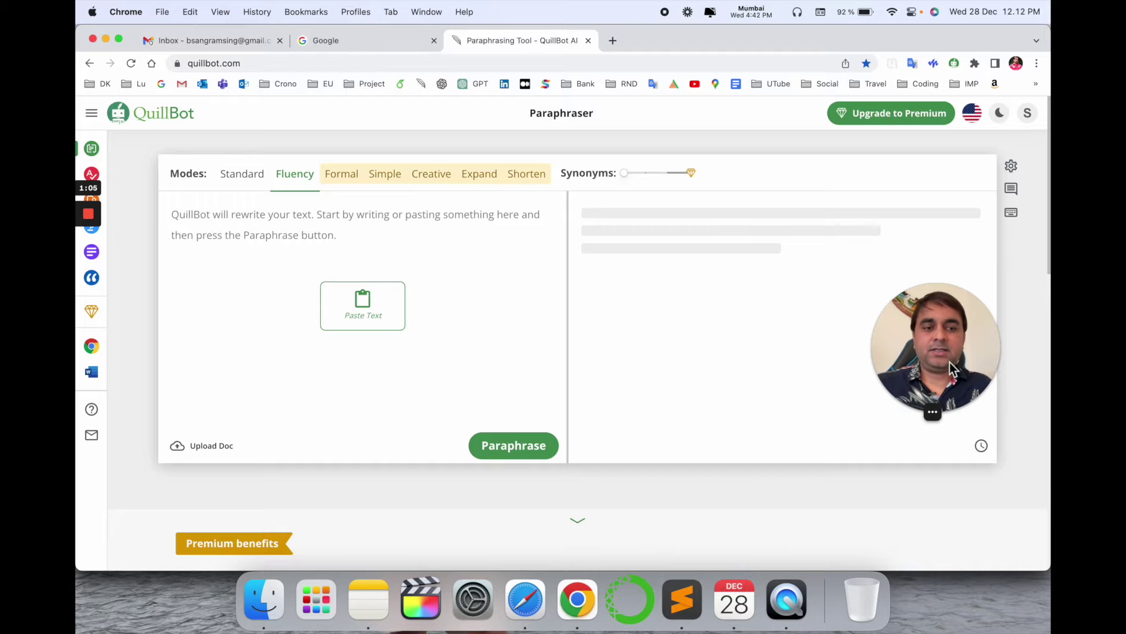
{"action": "left_click_drag", "start_coordinate": [950, 361], "coordinate": [824, 439]}
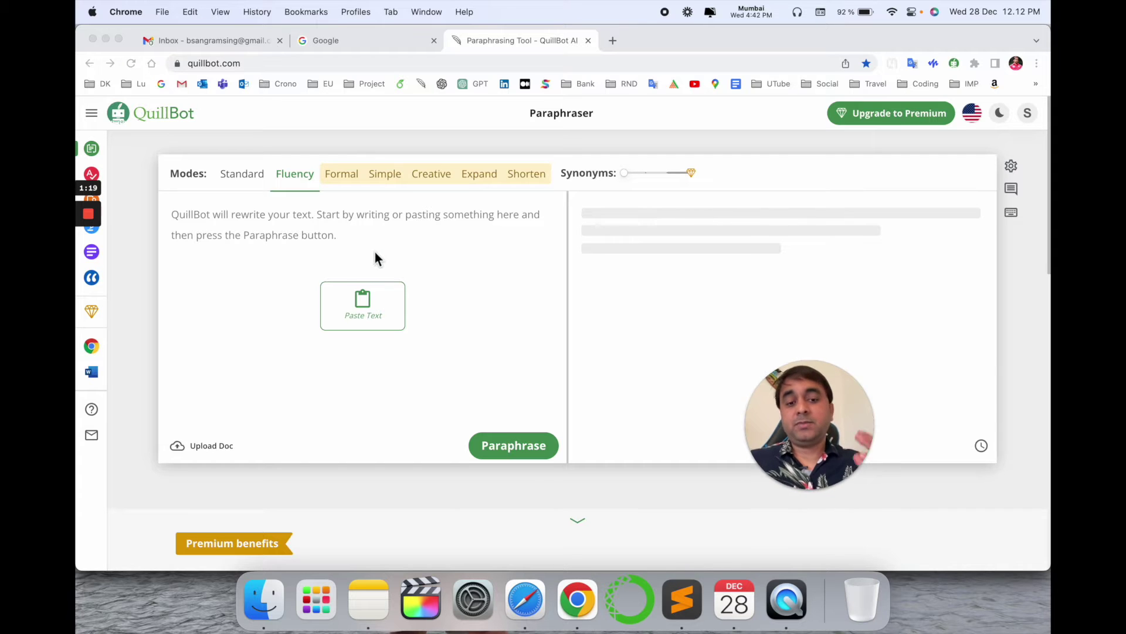
{"action": "left_click", "coordinate": [359, 221]}
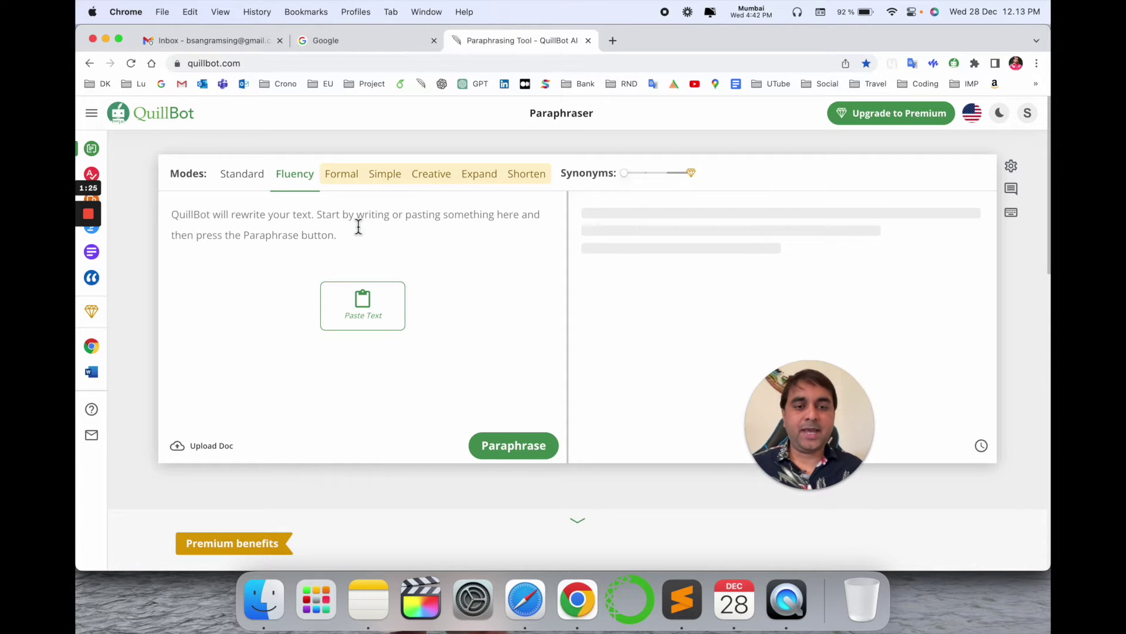
{"action": "left_click", "coordinate": [358, 227]}
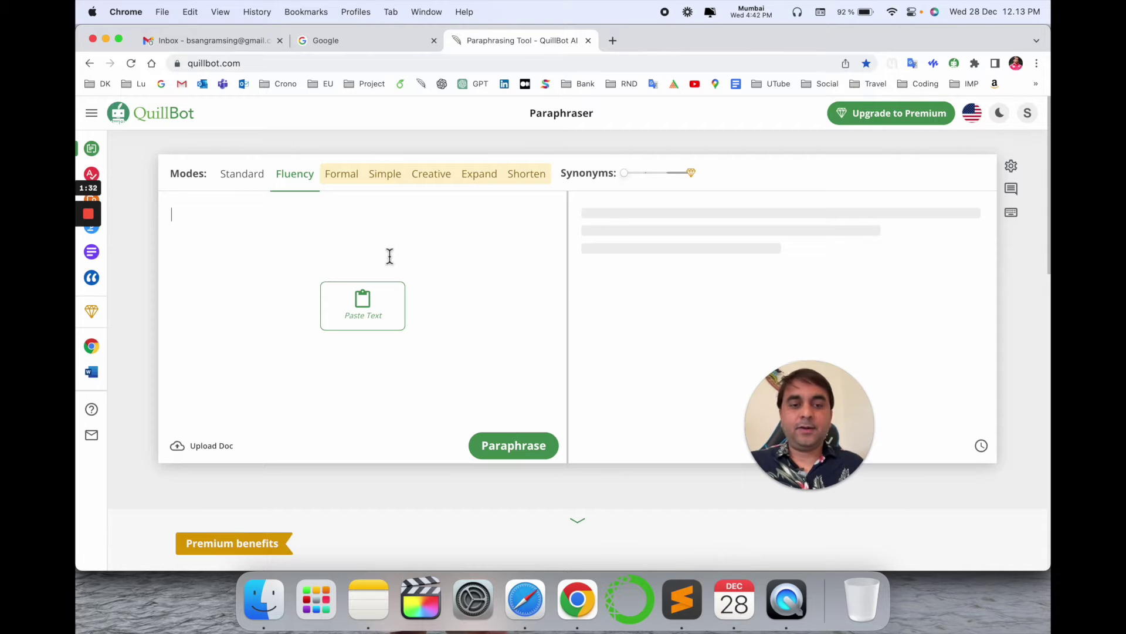
Paste the two QuillBot description sentences into the input box and run Standard mode
{"action": "type", "text": "Quillbot is a tool that uses artificial intelligence to rephrase and rewrite text. Here is a step-by-step guide on how to use Quillbot to rephrase text"}
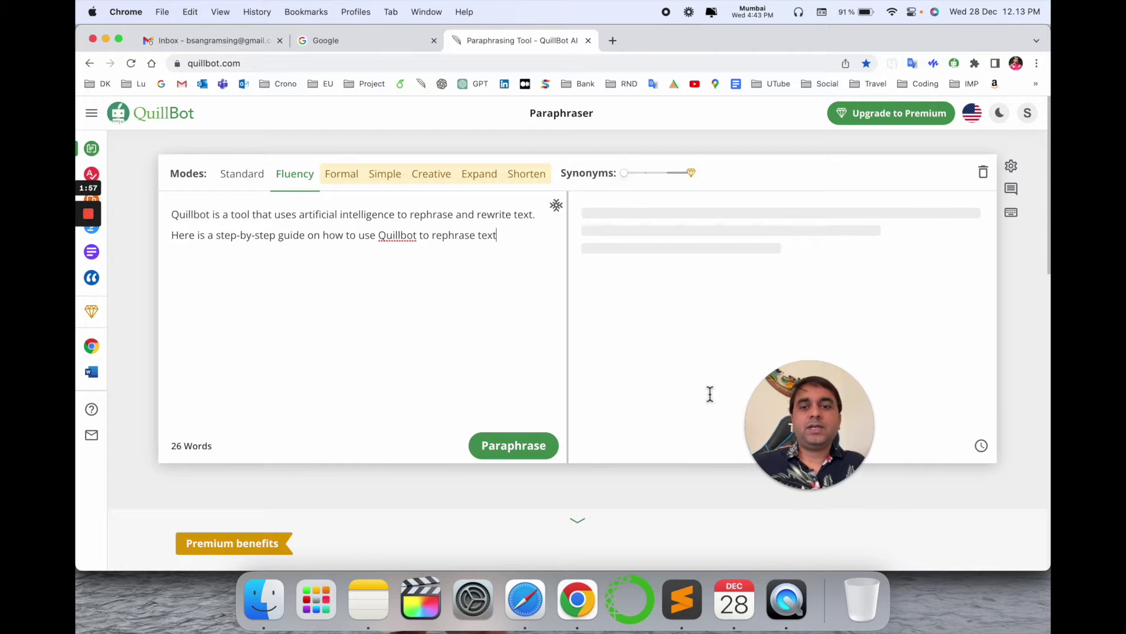
{"action": "left_click", "coordinate": [244, 183]}
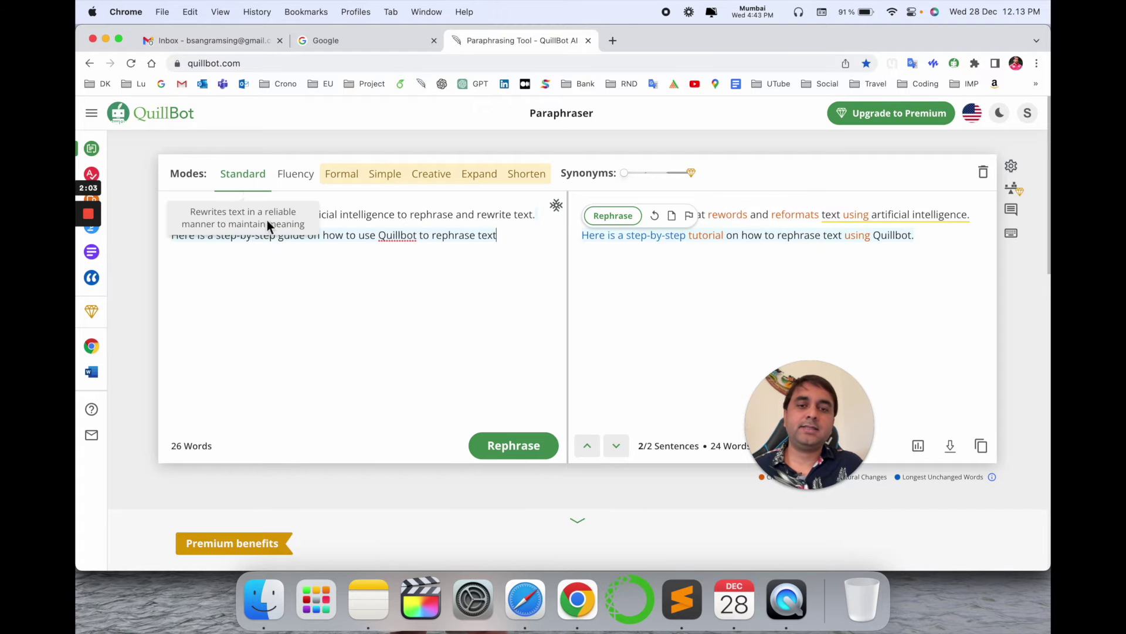
Regenerate the Standard paraphrase thirteen times to compare wordings, then select all input text
{"action": "left_click", "coordinate": [526, 452]}
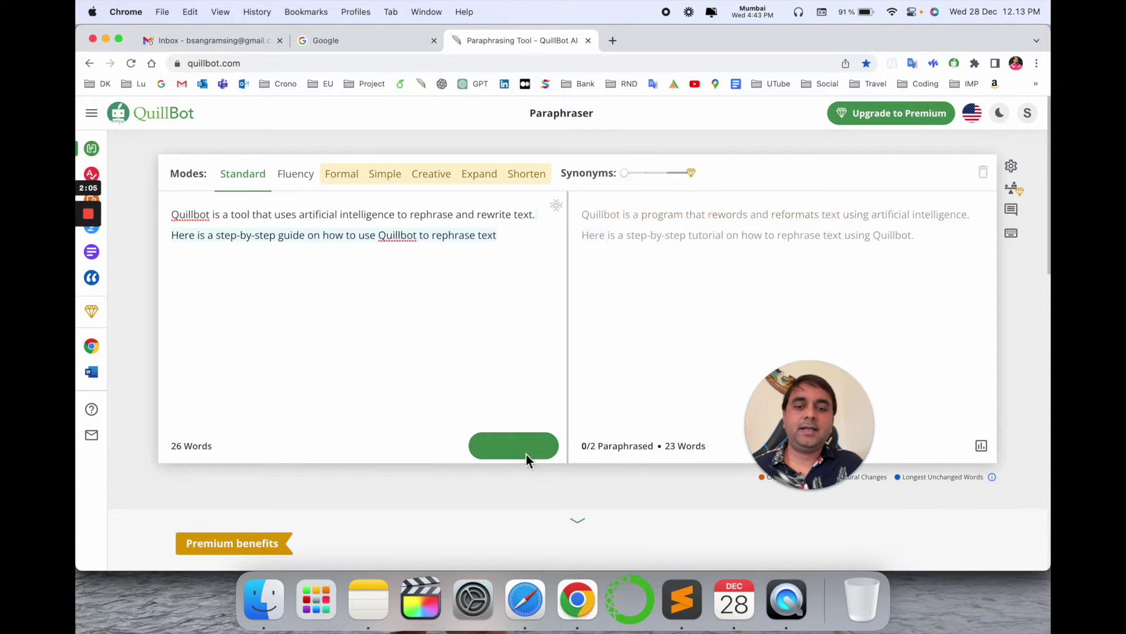
{"action": "left_click", "coordinate": [505, 455]}
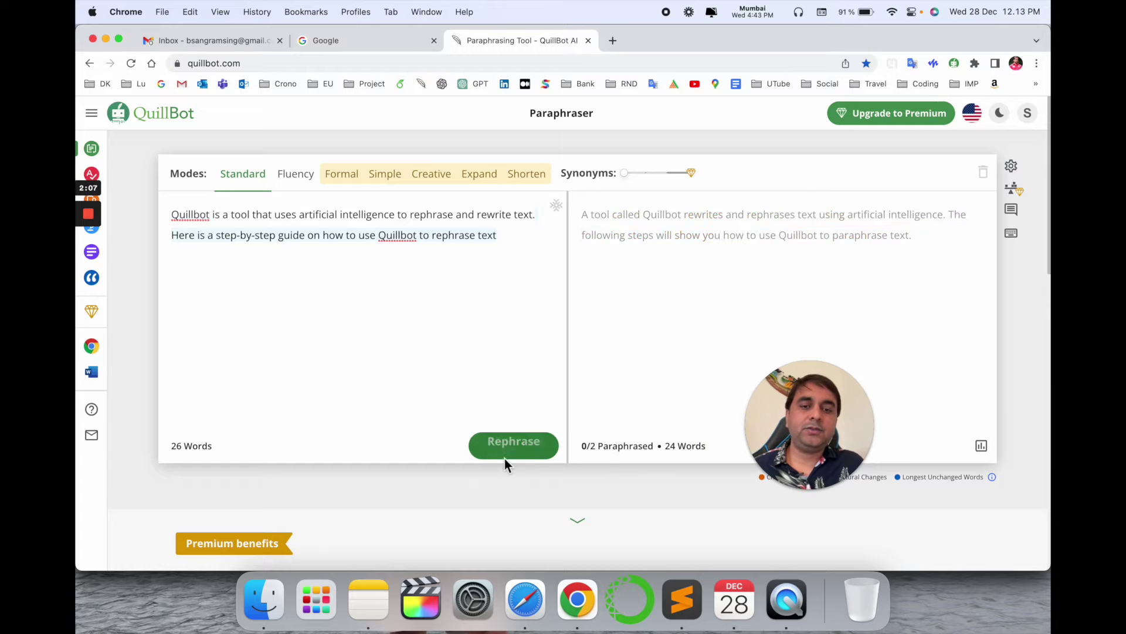
{"action": "left_click", "coordinate": [511, 451]}
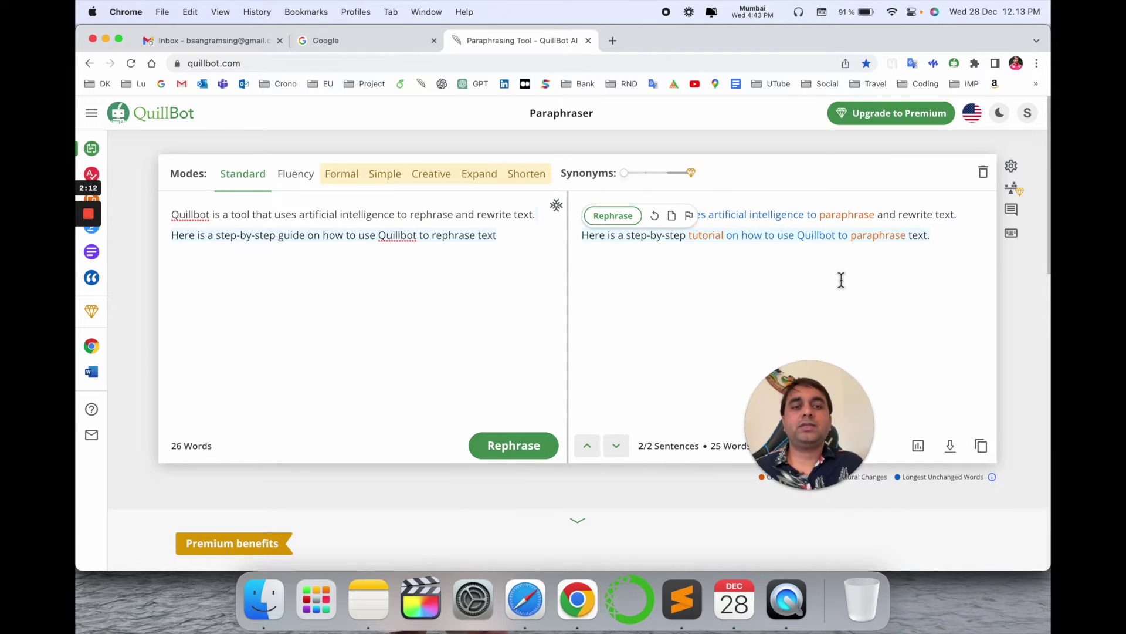
{"action": "left_click", "coordinate": [522, 457]}
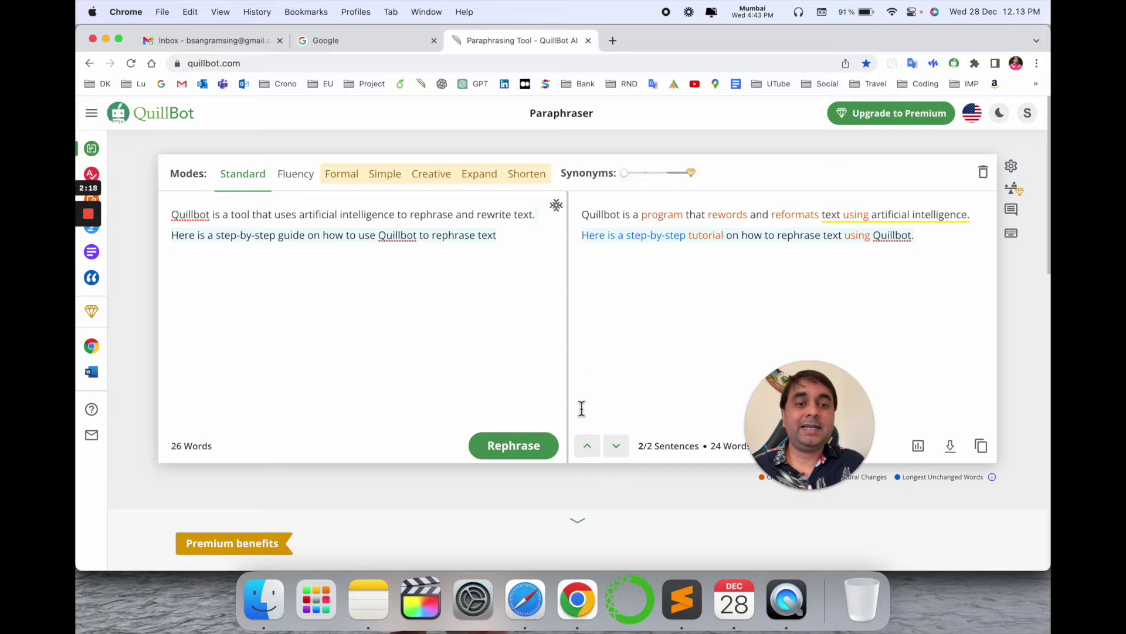
{"action": "left_click", "coordinate": [522, 455]}
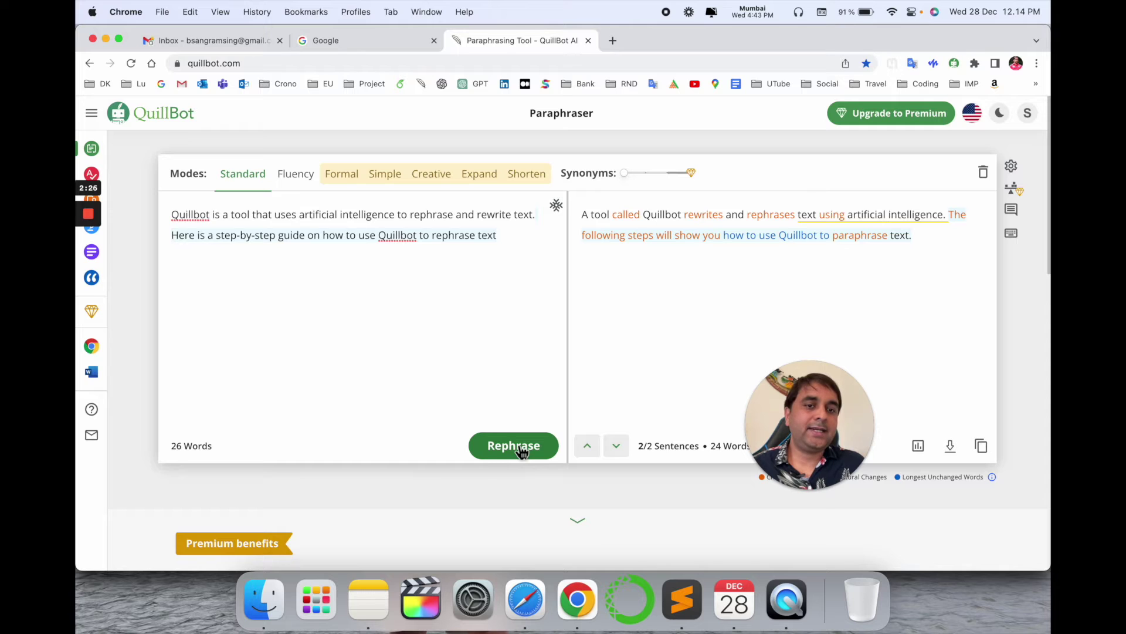
{"action": "left_click", "coordinate": [521, 451]}
{"action": "left_click", "coordinate": [522, 451]}
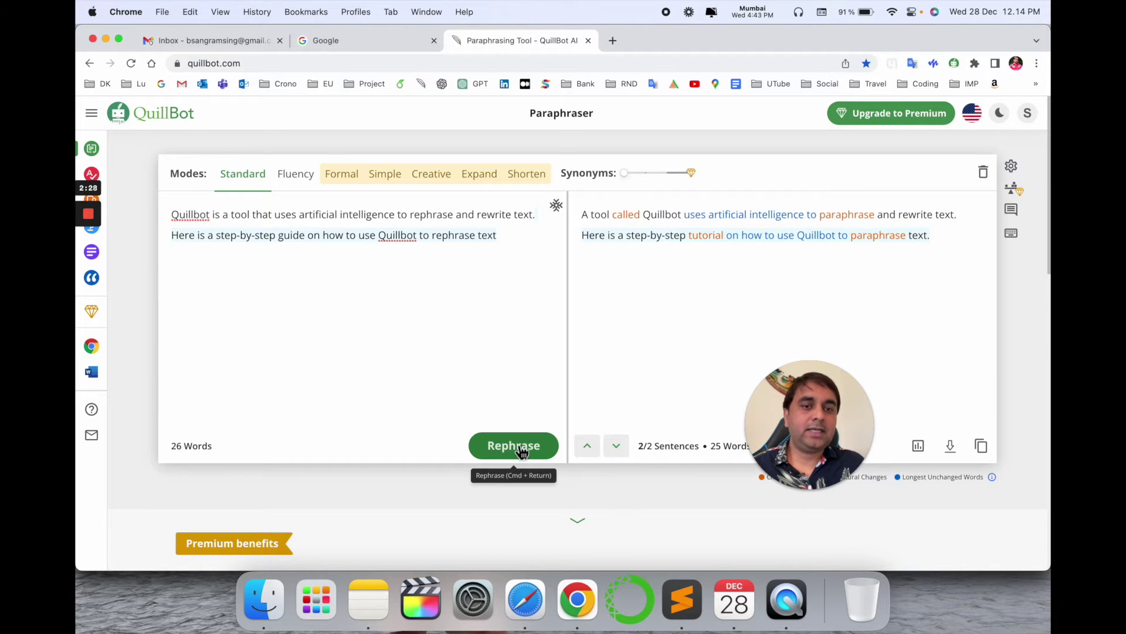
{"action": "left_click", "coordinate": [522, 451]}
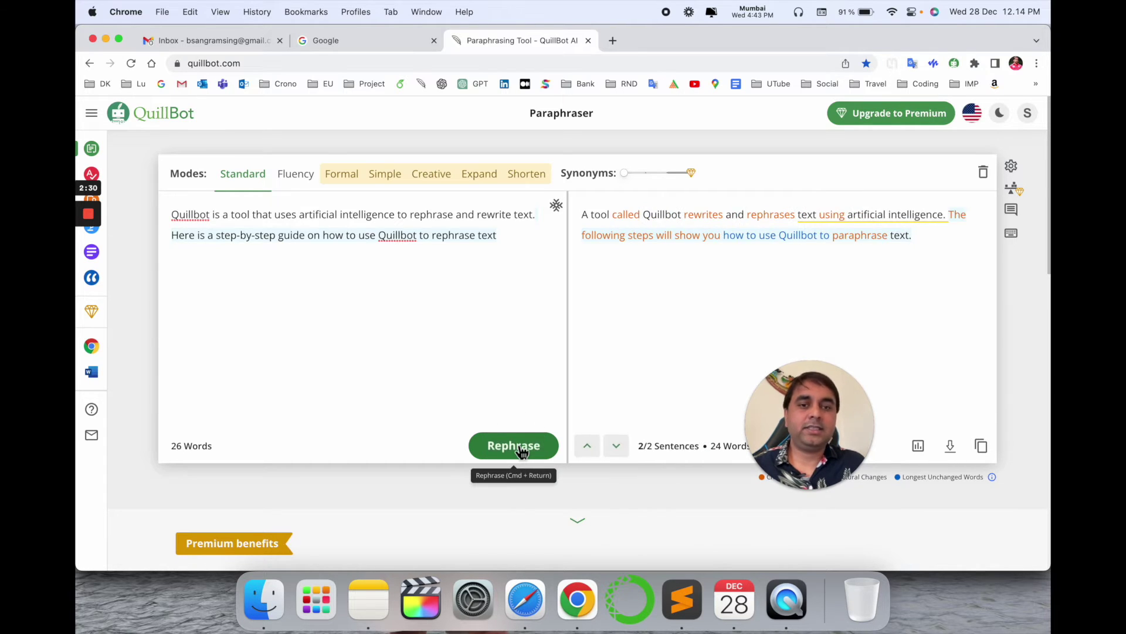
{"action": "left_click", "coordinate": [522, 451]}
{"action": "left_click", "coordinate": [522, 451]}
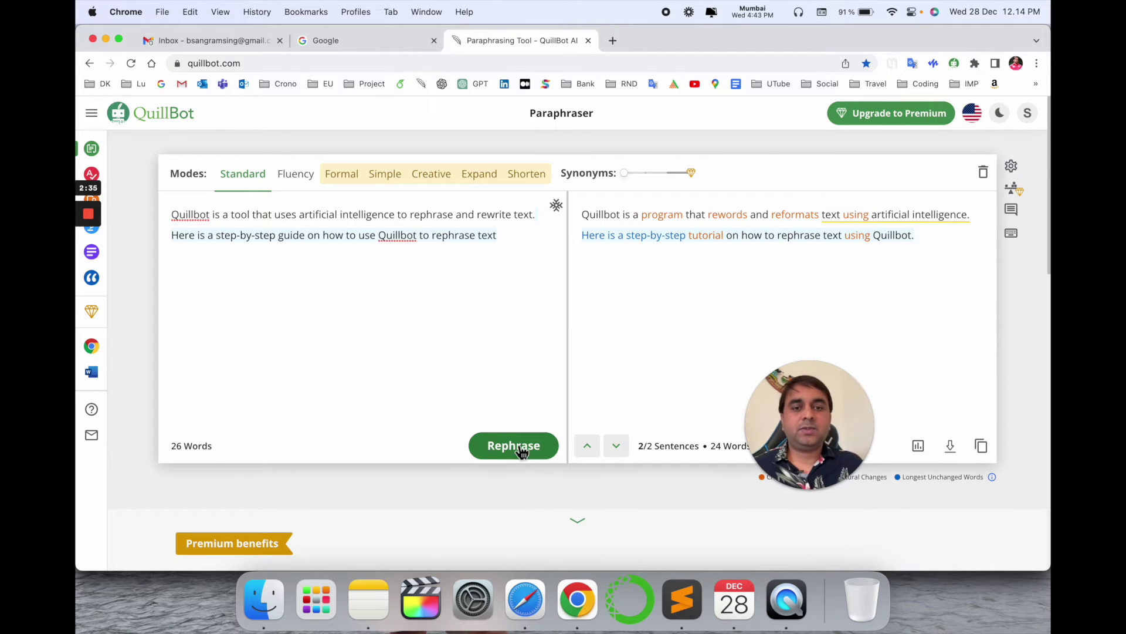
{"action": "left_click", "coordinate": [522, 450]}
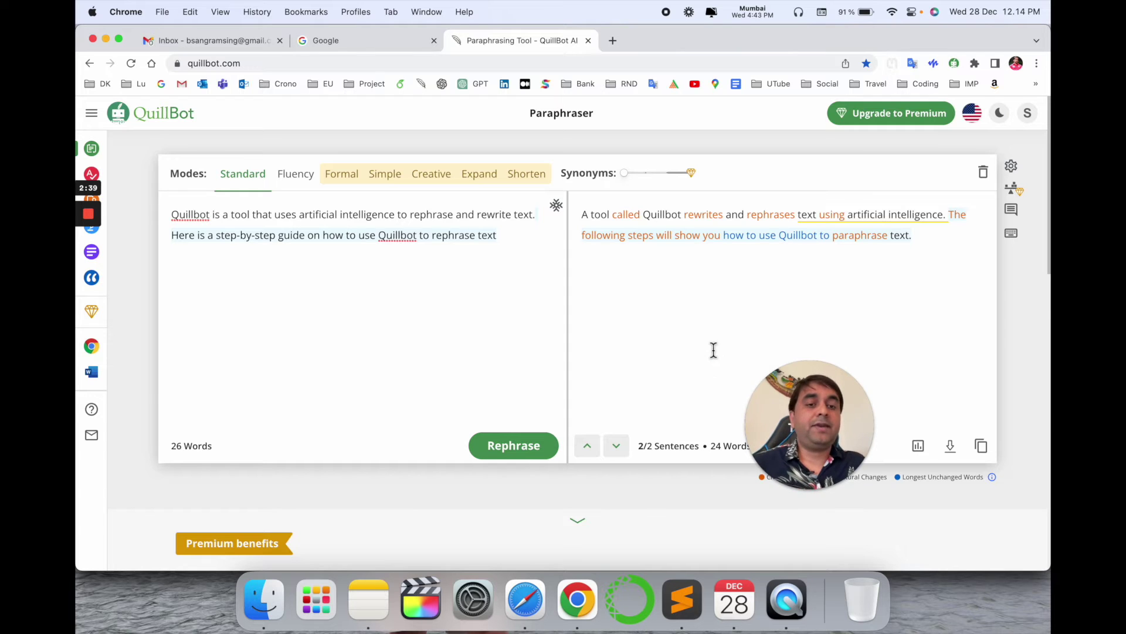
{"action": "left_click", "coordinate": [533, 453]}
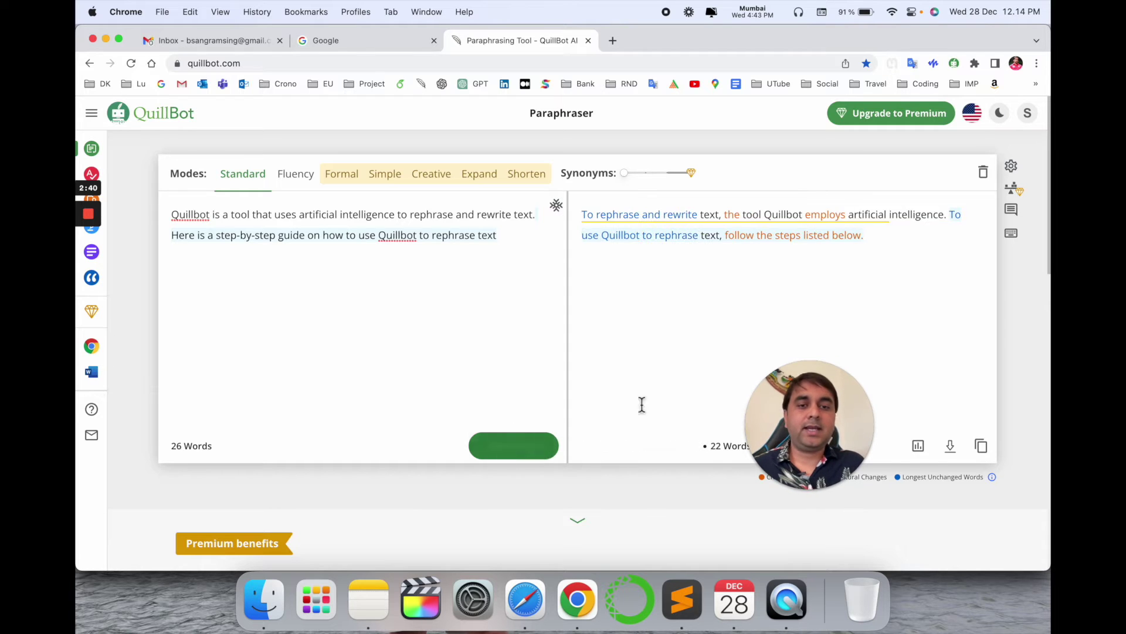
{"action": "left_click", "coordinate": [528, 452]}
{"action": "left_click_drag", "start_coordinate": [528, 378], "coordinate": [312, 177]}
Paraphrase in Fluency mode, regenerating twice, and select 'Quillbot' in the output
{"action": "left_click", "coordinate": [284, 182]}
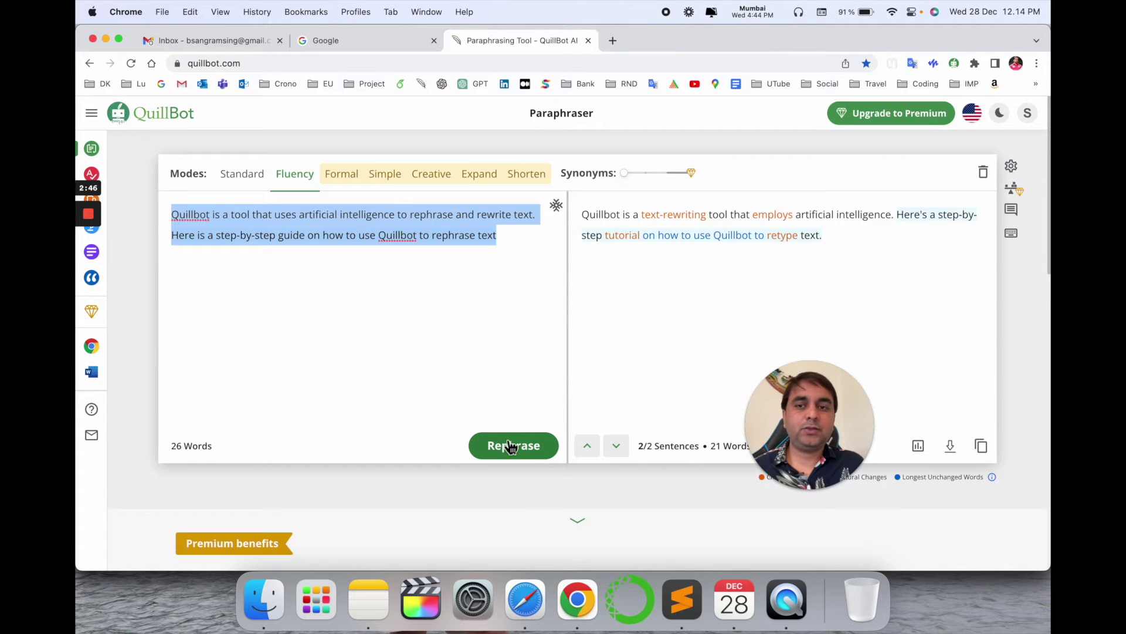
{"action": "left_click", "coordinate": [510, 448]}
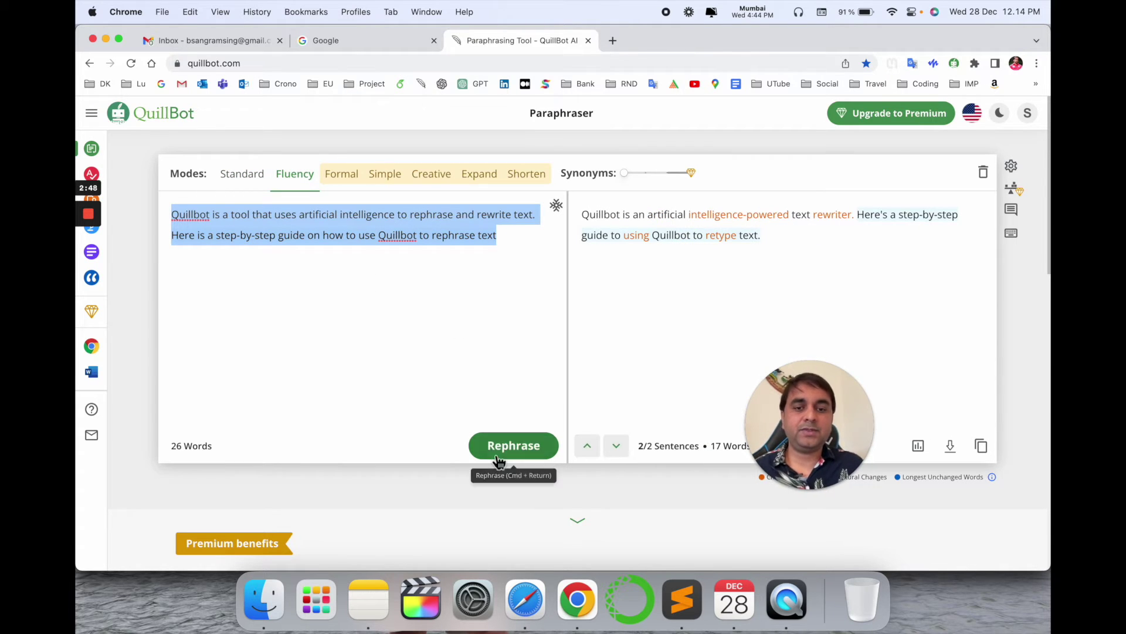
{"action": "left_click", "coordinate": [499, 457]}
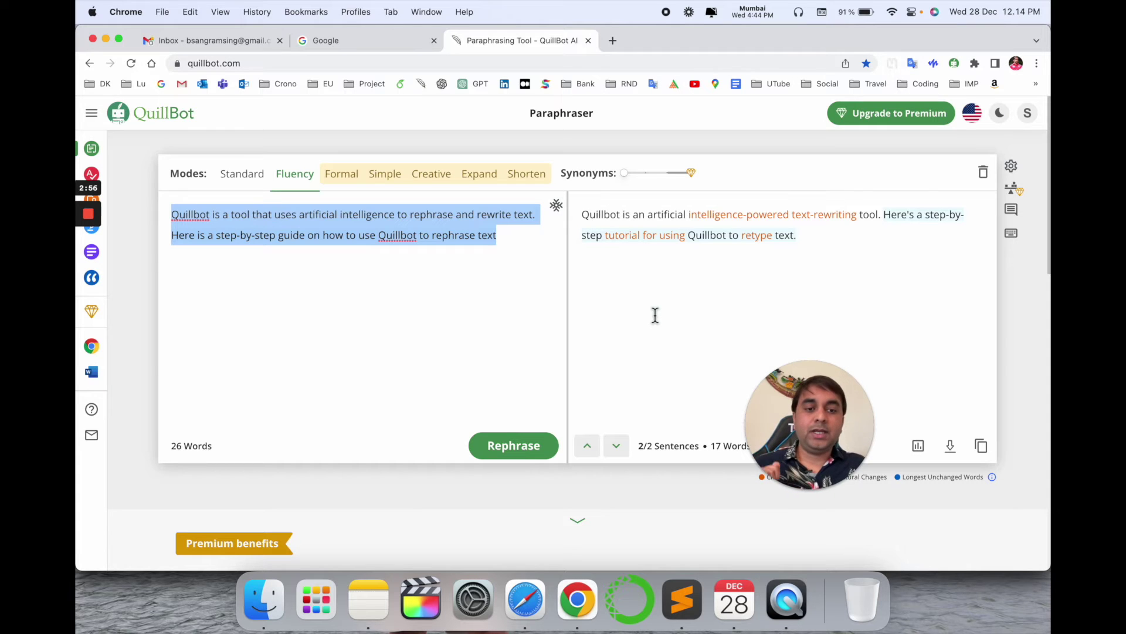
{"action": "left_click", "coordinate": [608, 224]}
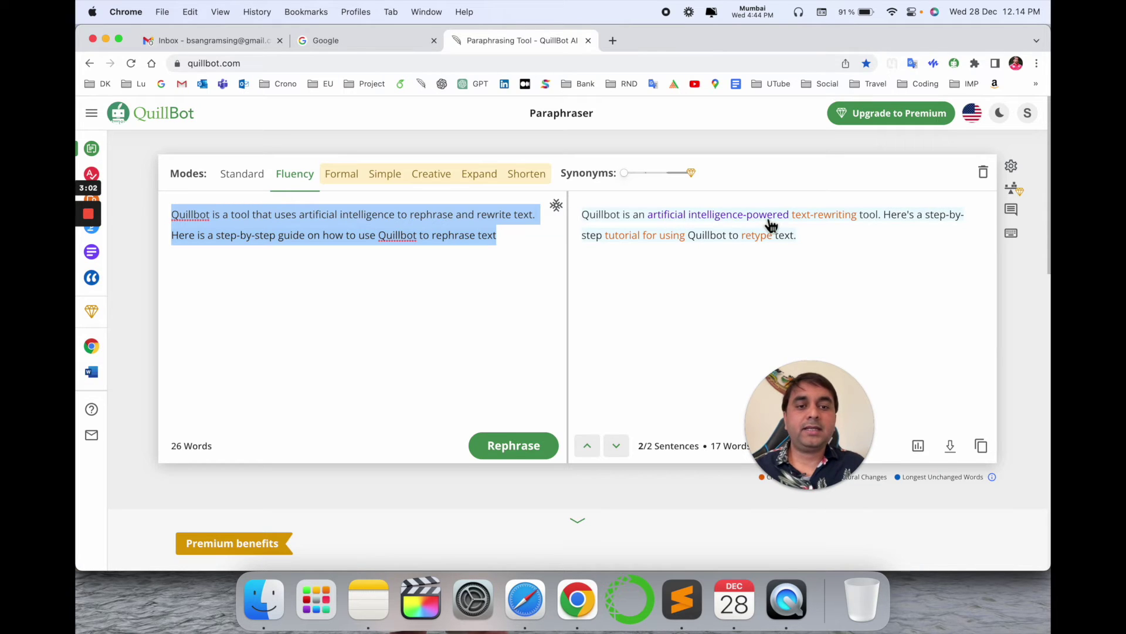
View the synonym list for 'Quillbot' and close it without choosing a replacement
{"action": "left_click", "coordinate": [613, 225]}
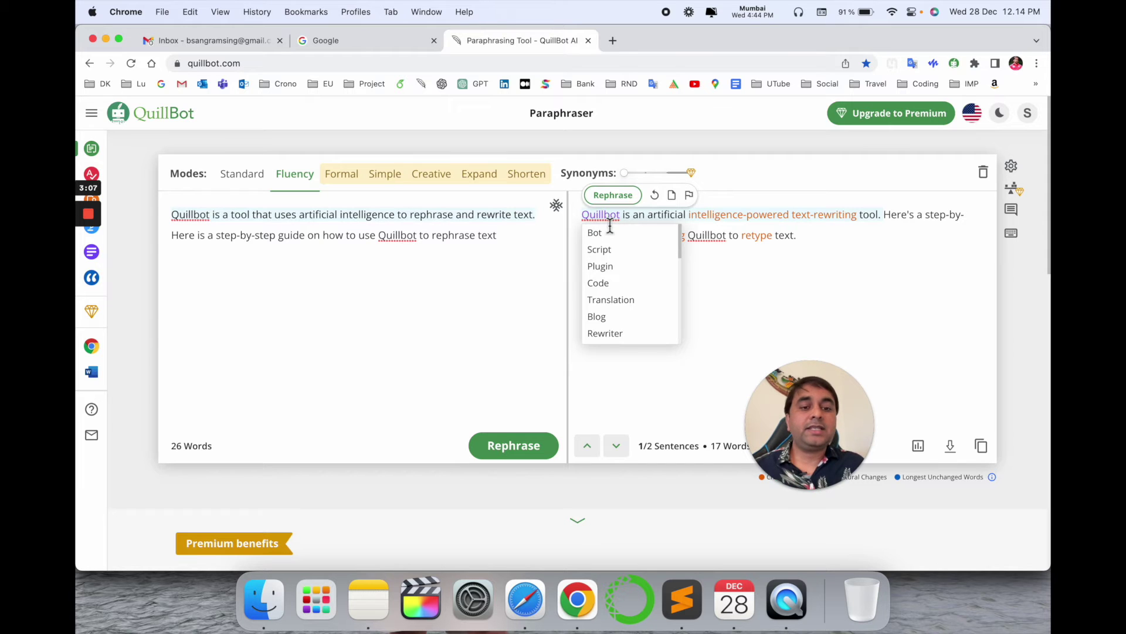
{"action": "scroll", "coordinate": [612, 255], "scroll_direction": "down", "scroll_amount": 1}
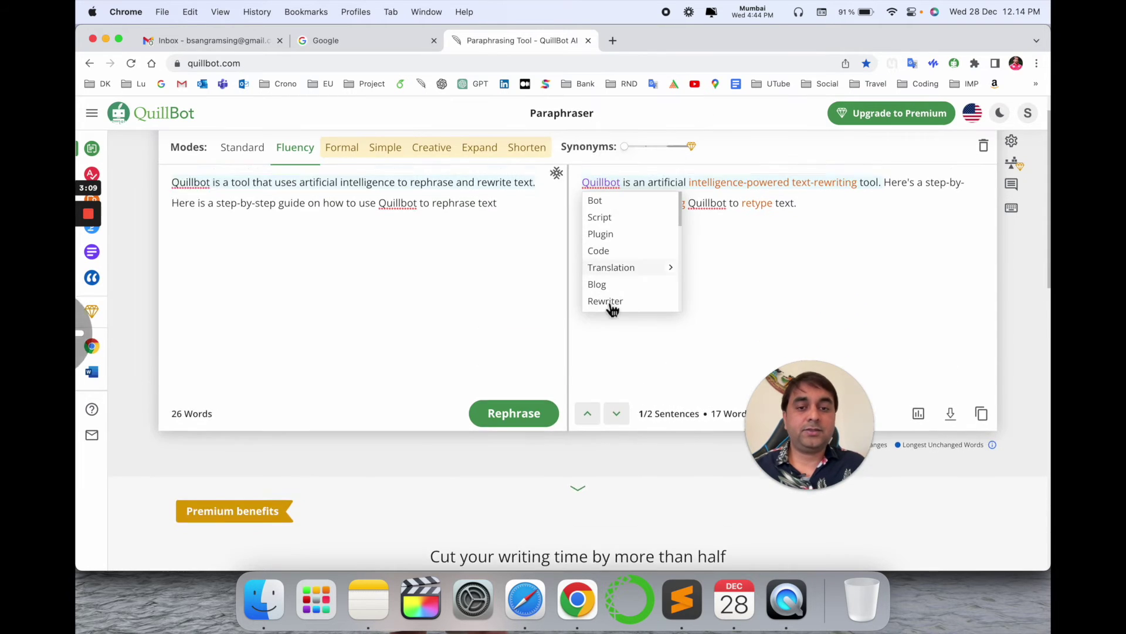
{"action": "scroll", "coordinate": [617, 308], "scroll_direction": "up", "scroll_amount": 1}
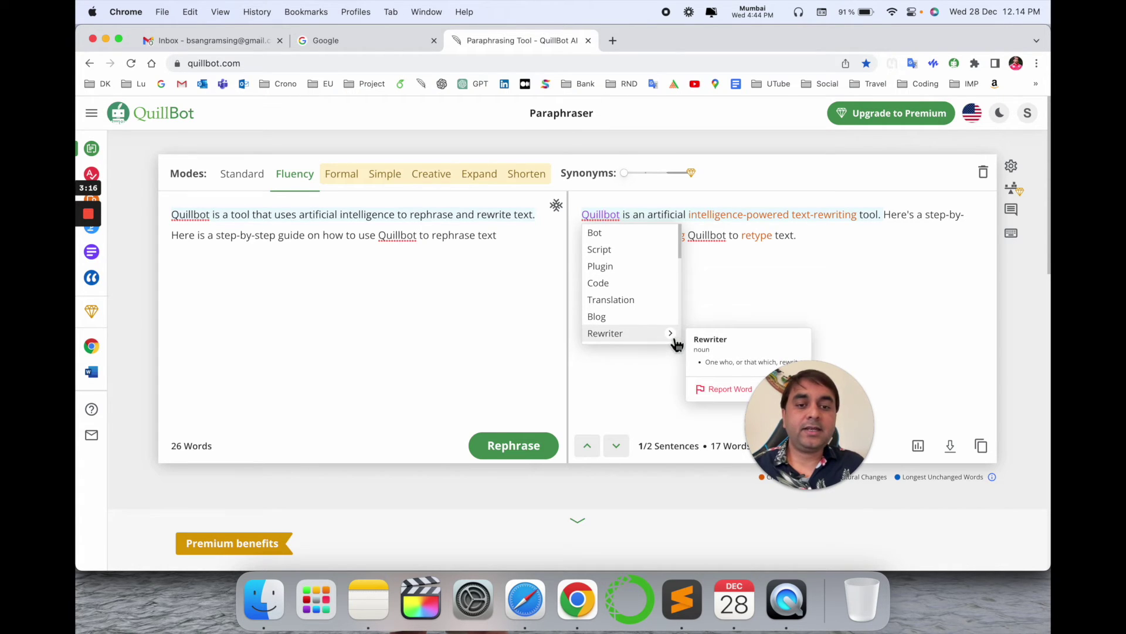
{"action": "scroll", "coordinate": [676, 344], "scroll_direction": "down", "scroll_amount": 2}
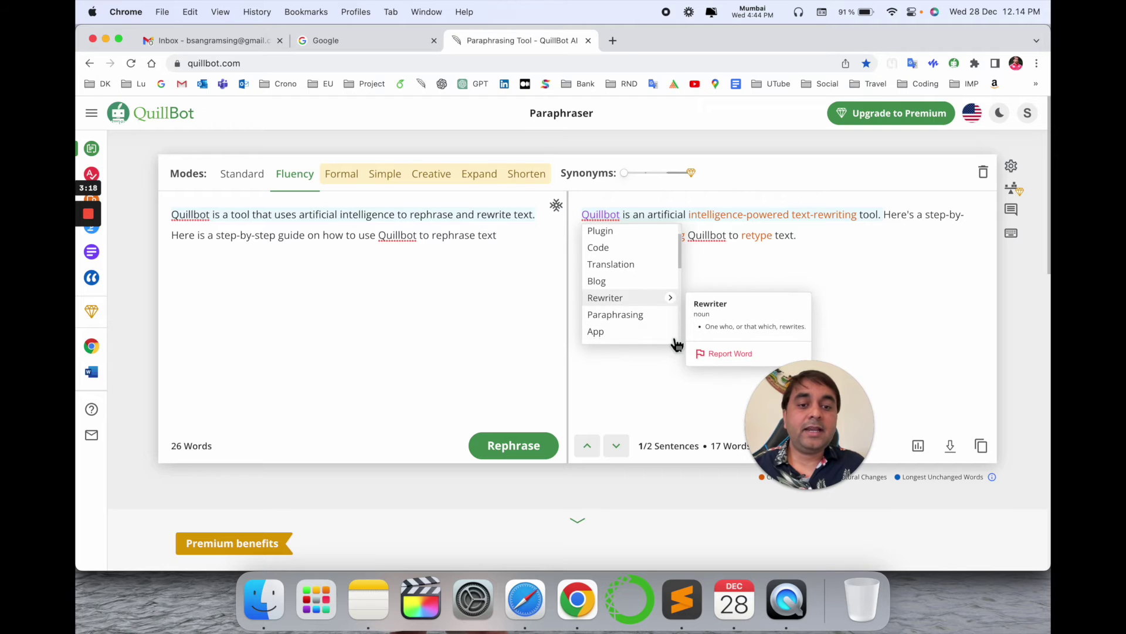
{"action": "mouse_move", "coordinate": [615, 314]}
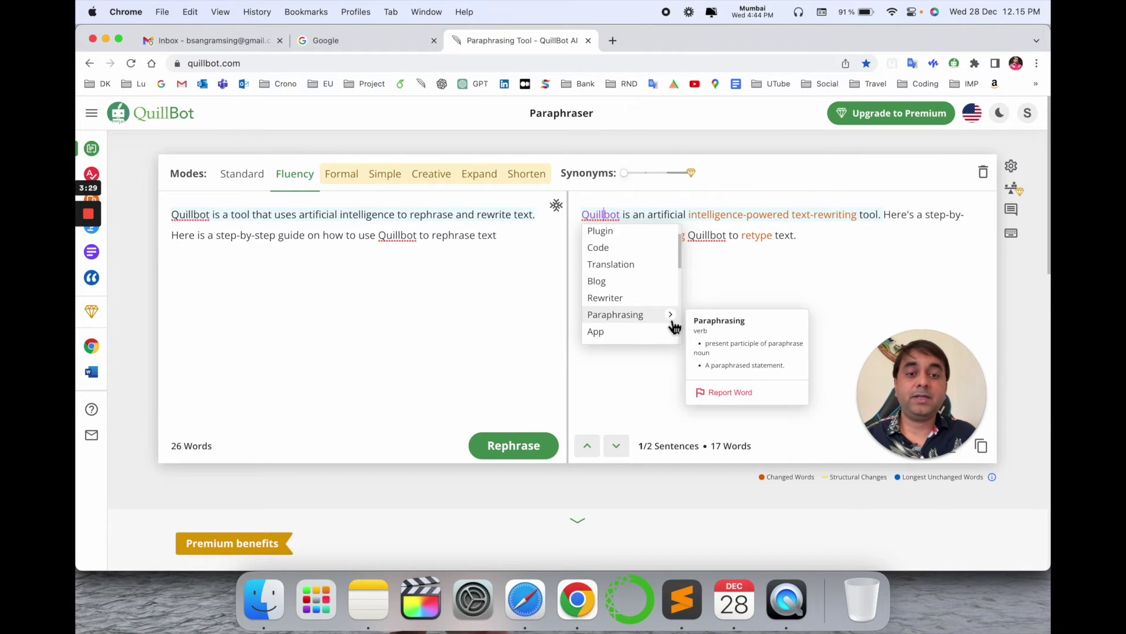
{"action": "mouse_move", "coordinate": [671, 316]}
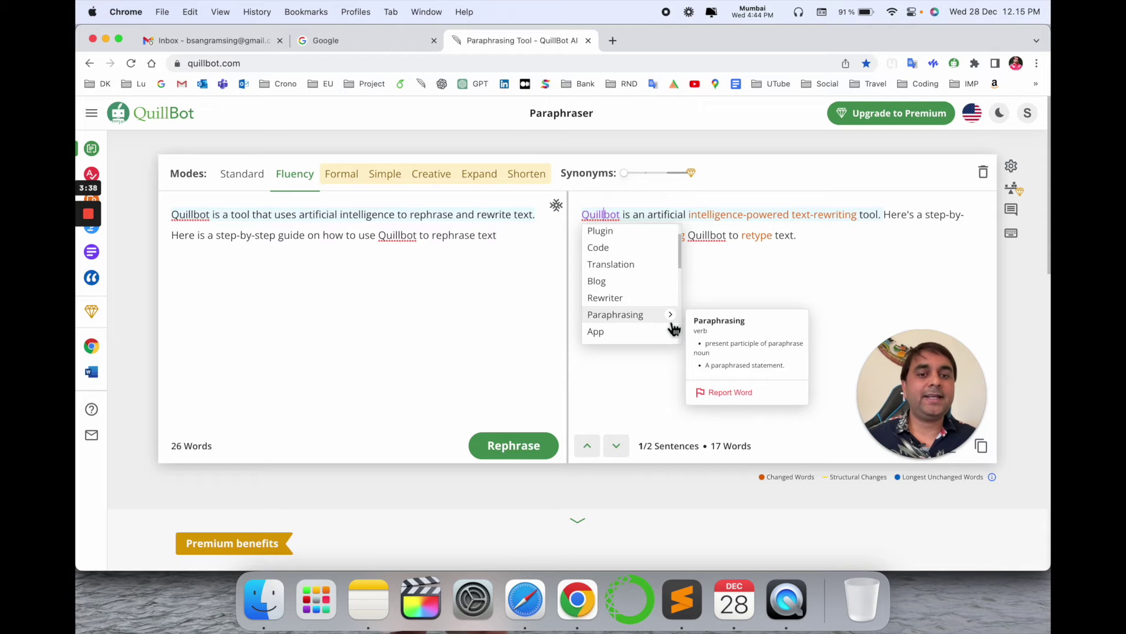
{"action": "left_click", "coordinate": [709, 289]}
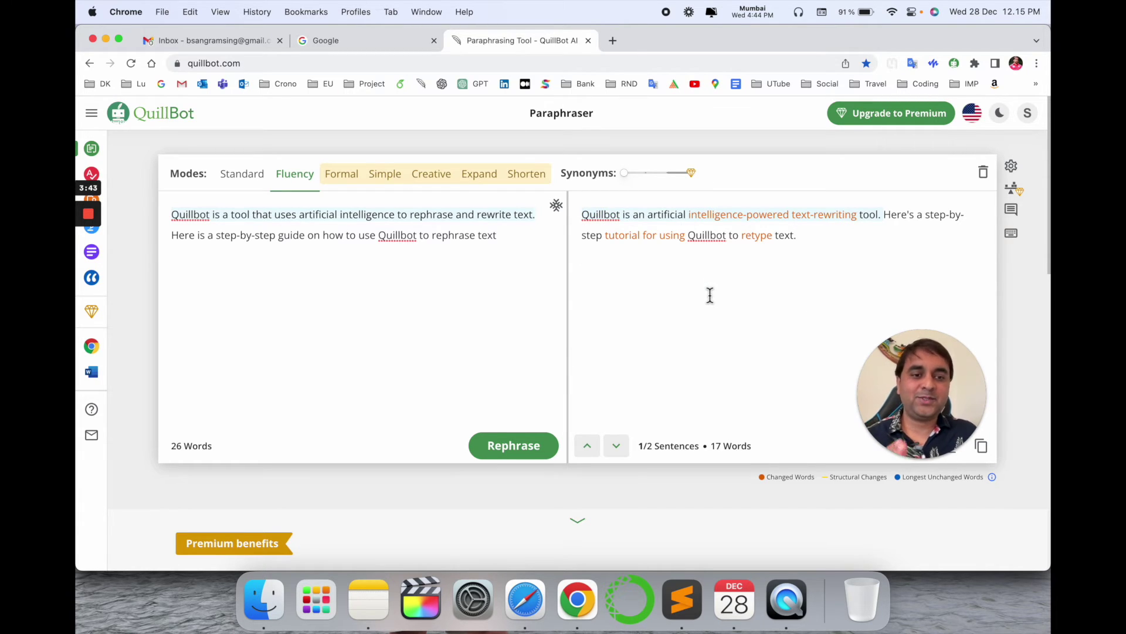
Swap 'artificial intelligence-powered' for the 'ai - based' synonym in the first sentence
{"action": "left_click", "coordinate": [667, 218]}
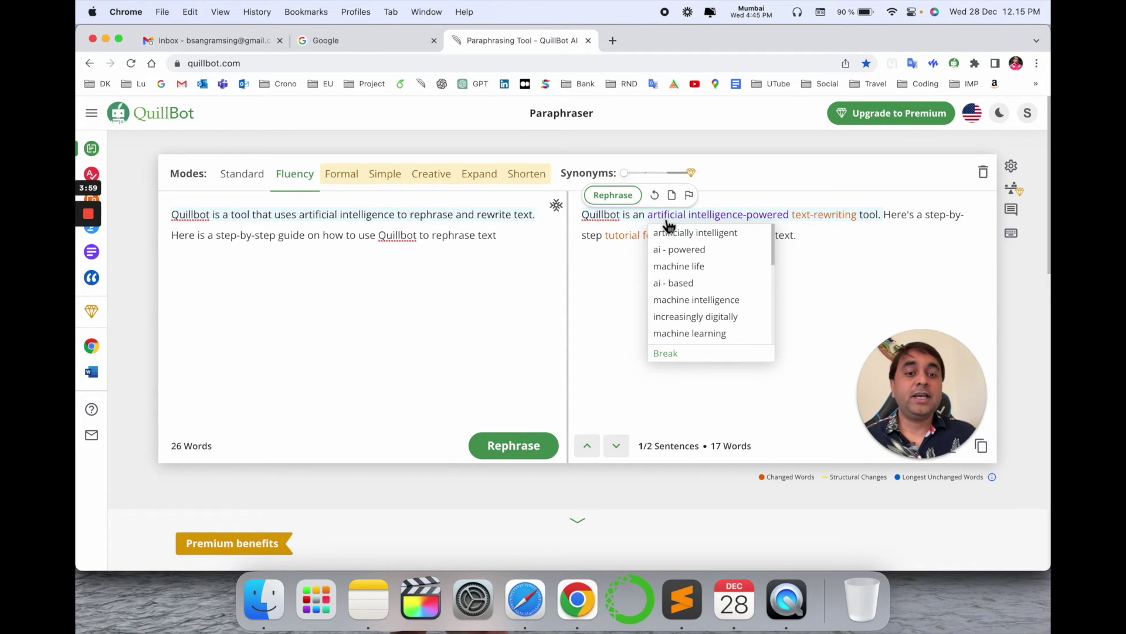
{"action": "left_click", "coordinate": [690, 284]}
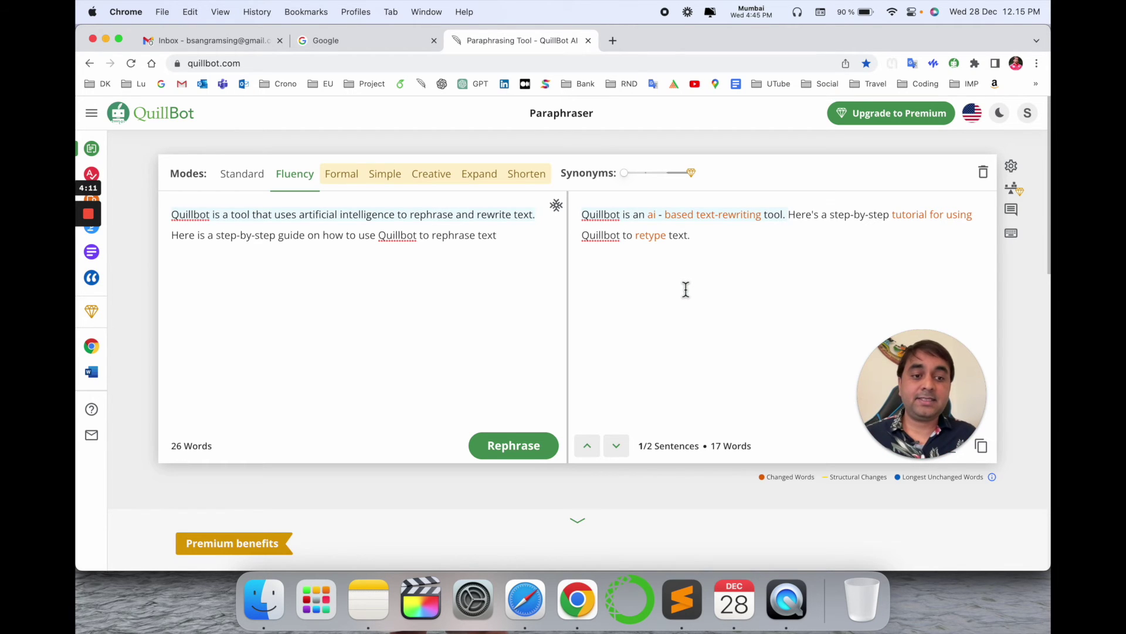
Browse 'text-rewriting' alternatives without choosing, then change 'tool.' to 'platform.'
{"action": "left_click", "coordinate": [739, 220]}
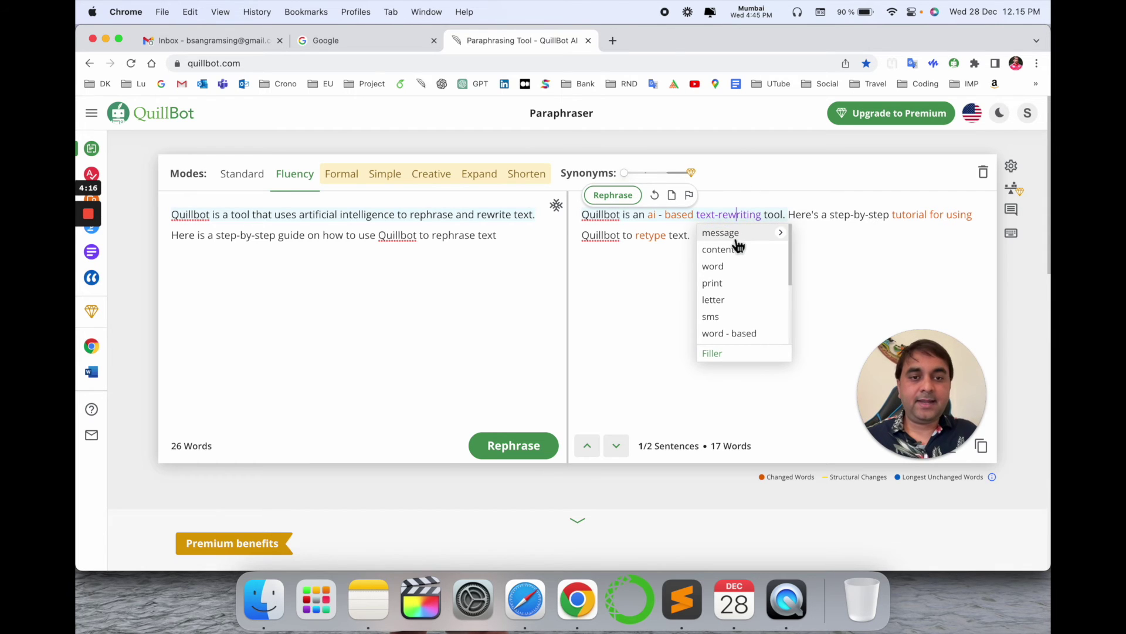
{"action": "scroll", "coordinate": [744, 267], "scroll_direction": "down", "scroll_amount": 1}
{"action": "scroll", "coordinate": [746, 268], "scroll_direction": "down", "scroll_amount": 1}
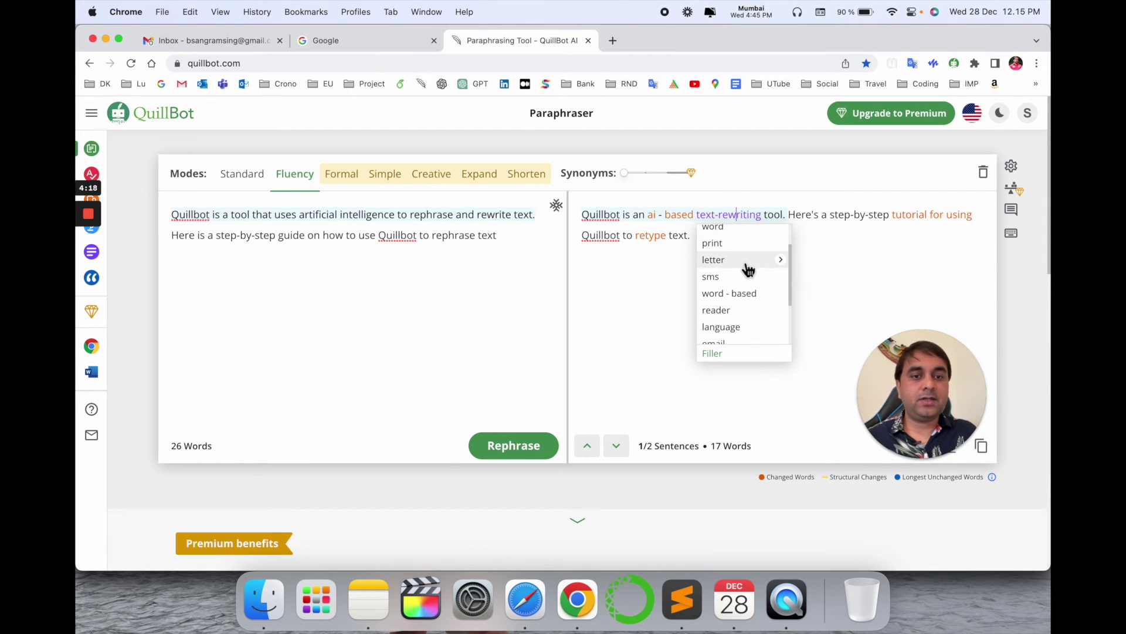
{"action": "scroll", "coordinate": [748, 308], "scroll_direction": "down", "scroll_amount": 2}
{"action": "scroll", "coordinate": [746, 319], "scroll_direction": "down", "scroll_amount": 1}
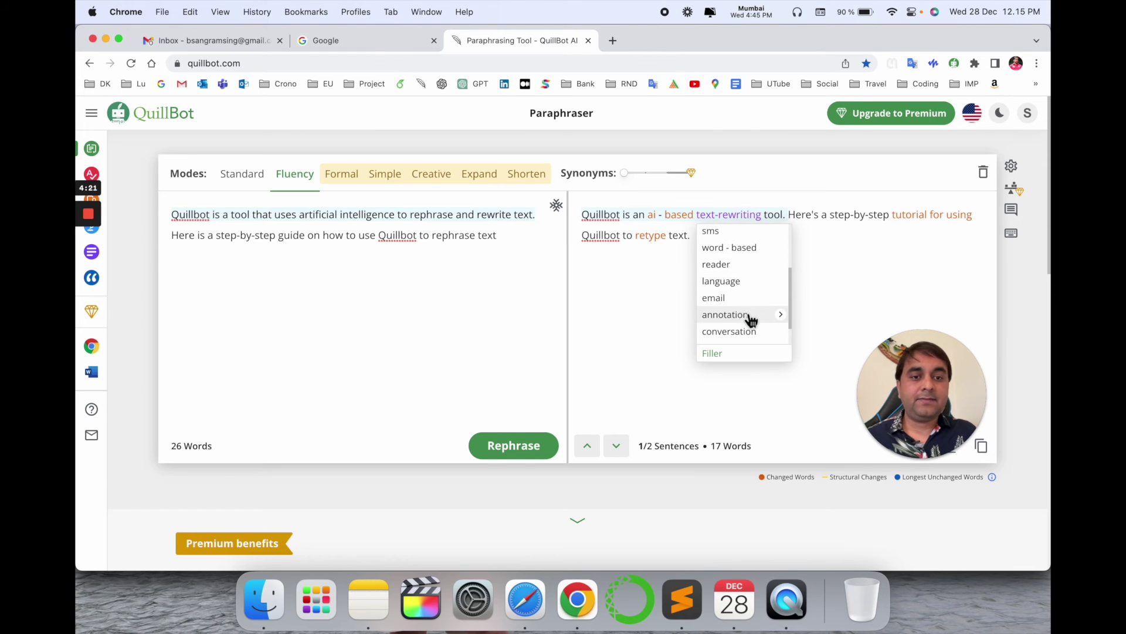
{"action": "scroll", "coordinate": [753, 327], "scroll_direction": "down", "scroll_amount": 1}
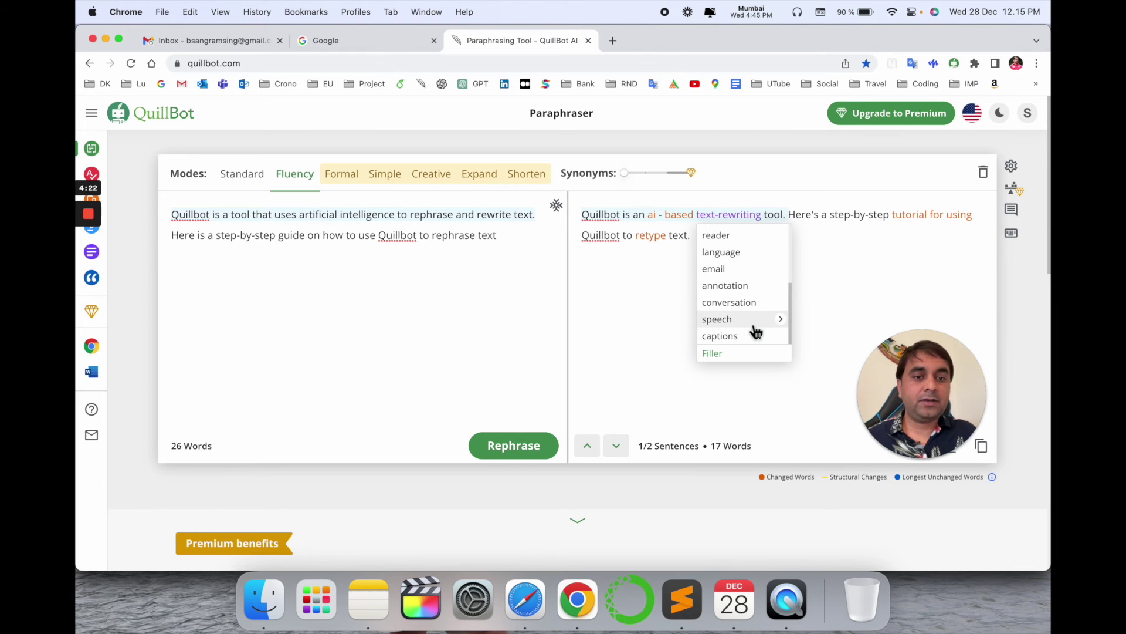
{"action": "left_click", "coordinate": [586, 312]}
{"action": "mouse_move", "coordinate": [687, 215]}
{"action": "left_click", "coordinate": [771, 217]}
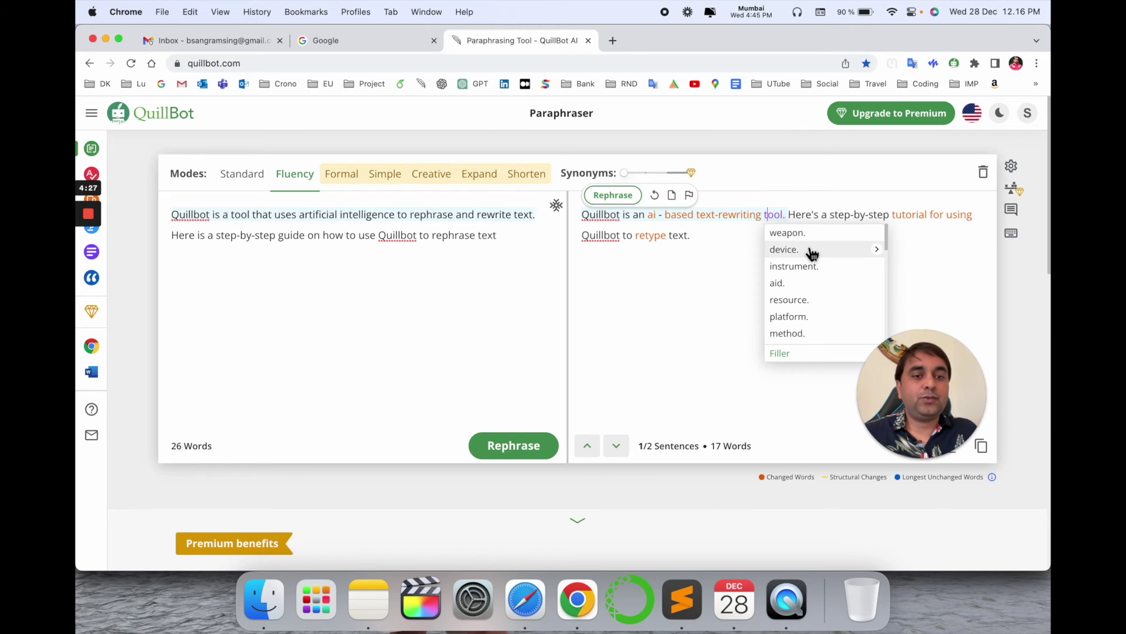
{"action": "scroll", "coordinate": [811, 254], "scroll_direction": "down", "scroll_amount": 1}
{"action": "scroll", "coordinate": [812, 254], "scroll_direction": "down", "scroll_amount": 3}
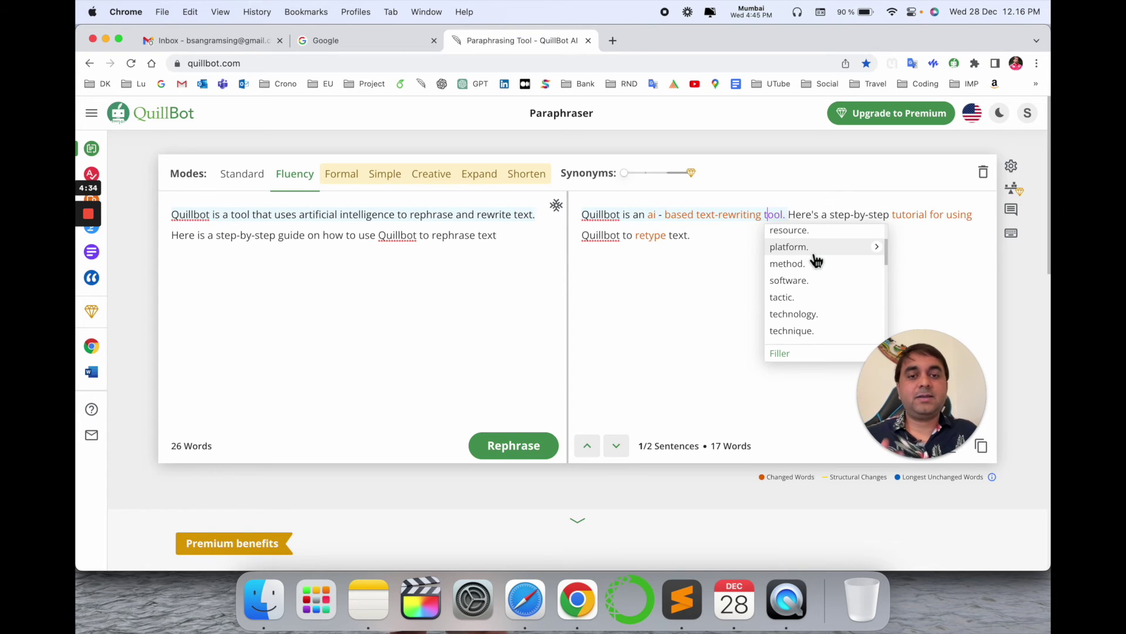
{"action": "left_click", "coordinate": [813, 255]}
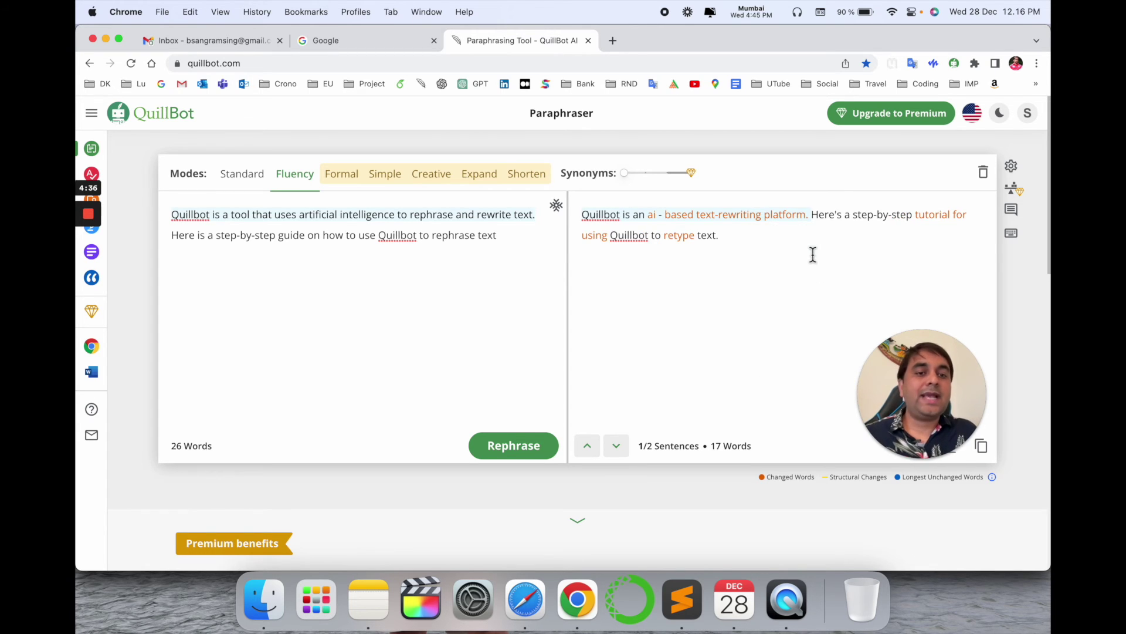
{"action": "left_click", "coordinate": [827, 217]}
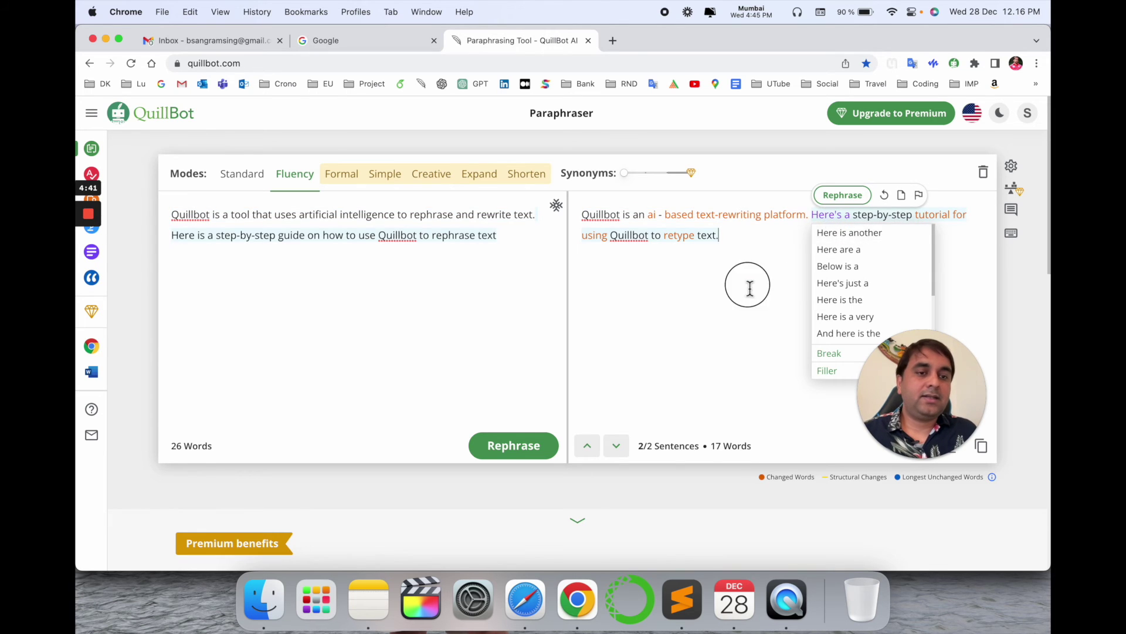
Replace 'step-by-step' with 'process' and place the cursor before 'tutorial' to insert 'of'
{"action": "left_click", "coordinate": [885, 220]}
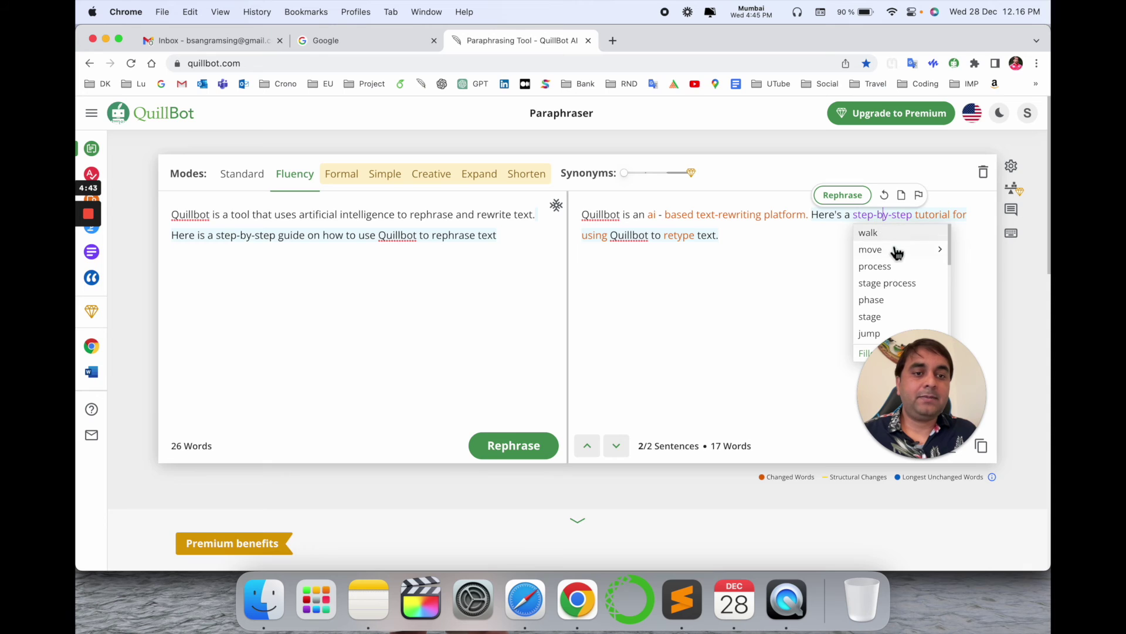
{"action": "scroll", "coordinate": [903, 264], "scroll_direction": "down", "scroll_amount": 1}
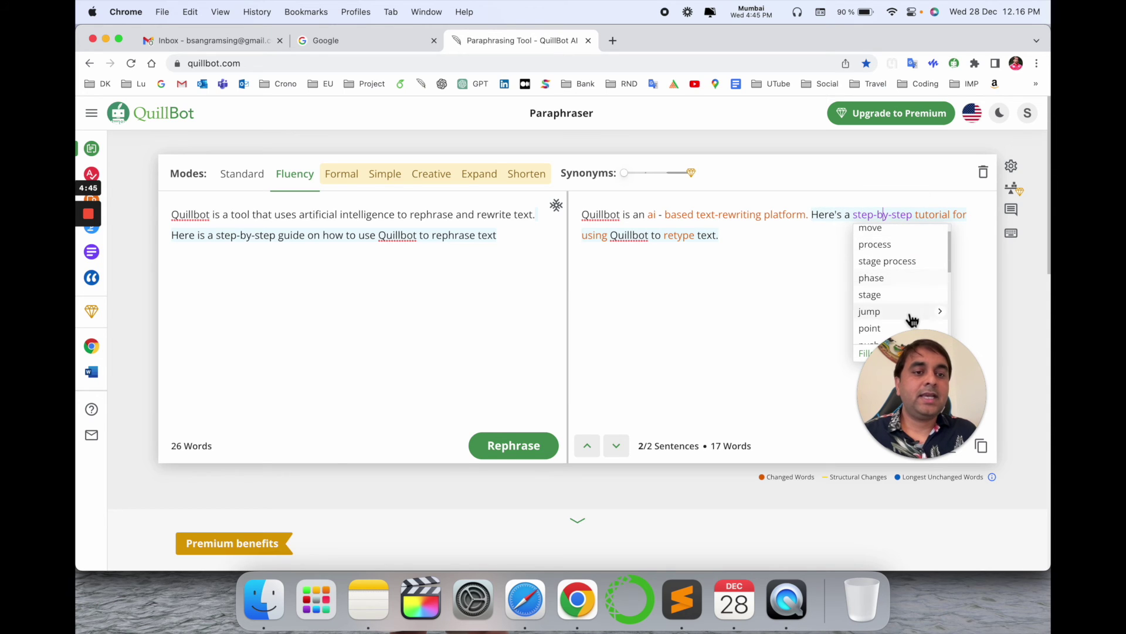
{"action": "left_click", "coordinate": [896, 247]}
{"action": "left_click", "coordinate": [915, 220]}
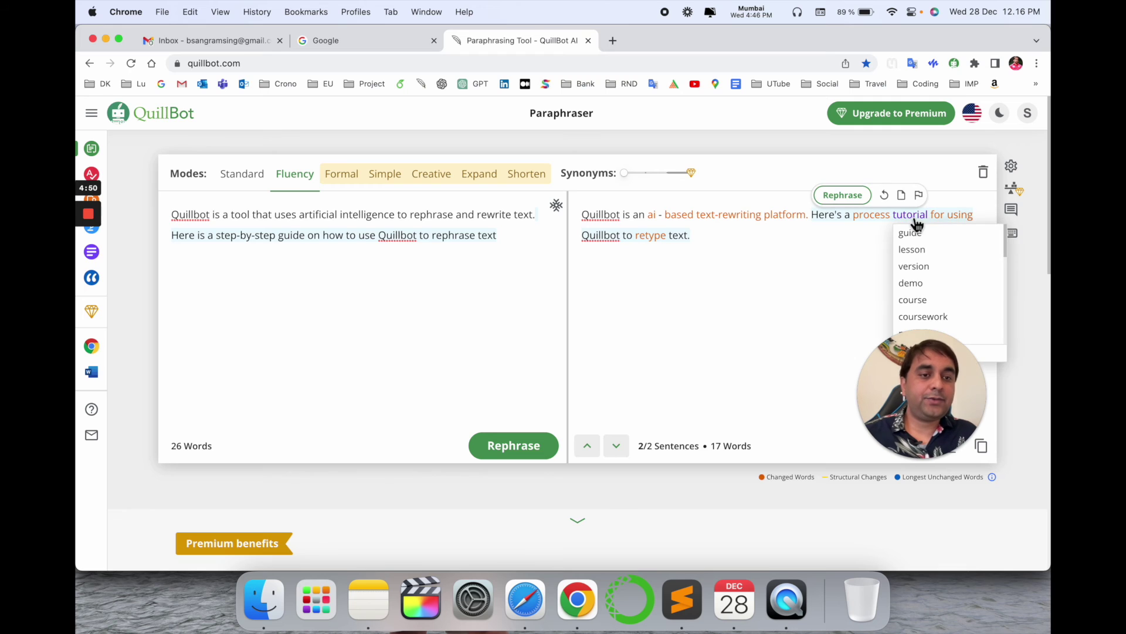
{"action": "left_click", "coordinate": [918, 220]}
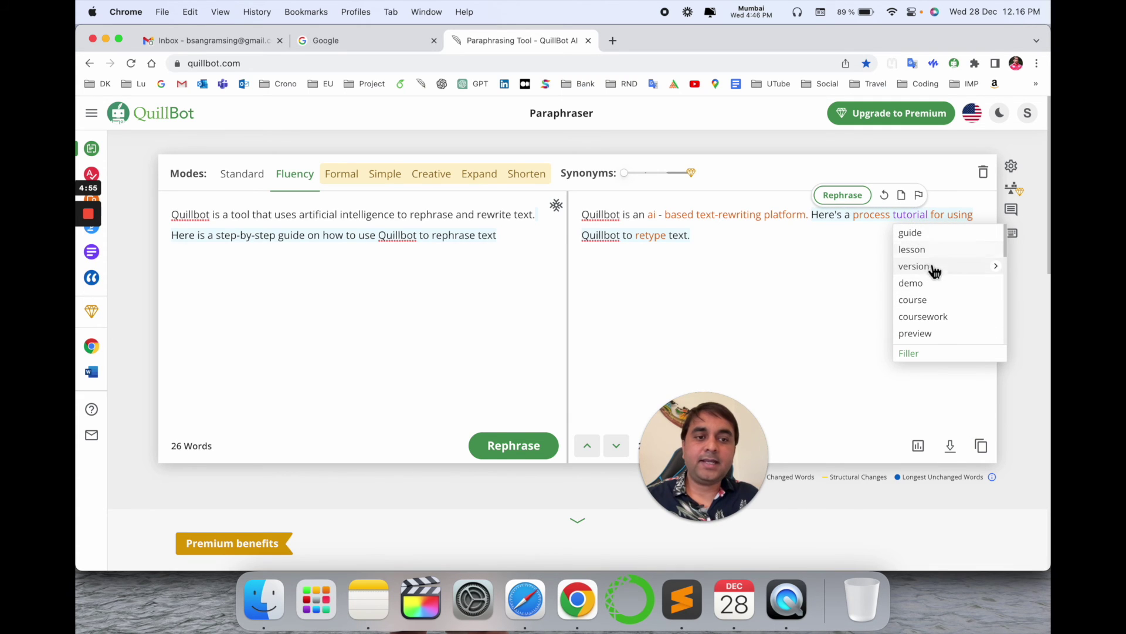
{"action": "scroll", "coordinate": [950, 327], "scroll_direction": "down", "scroll_amount": 2}
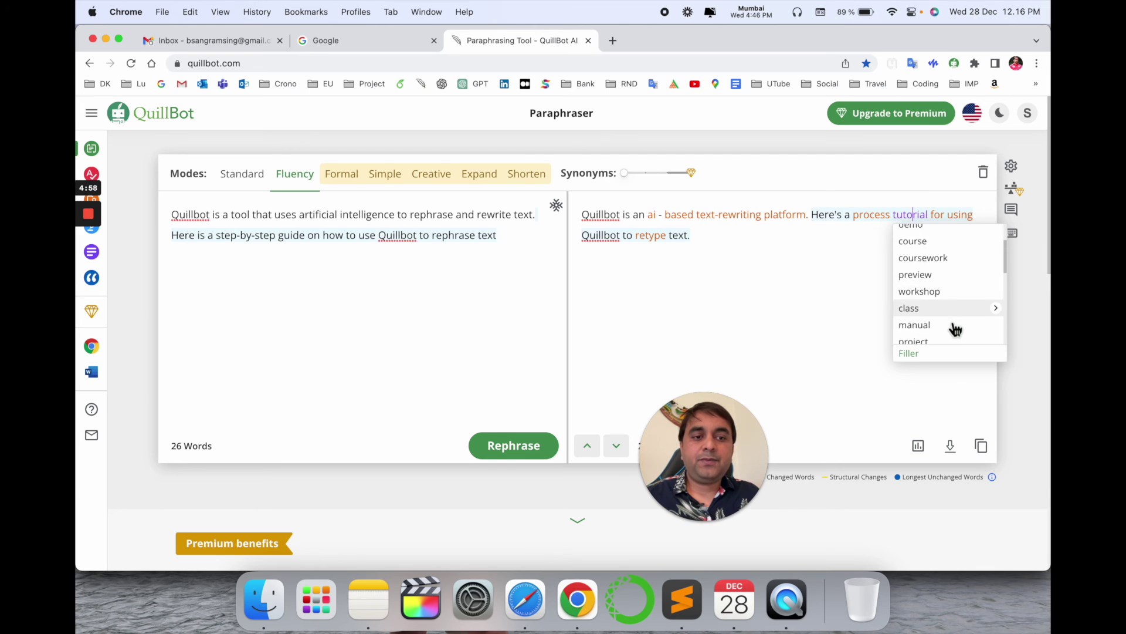
{"action": "scroll", "coordinate": [955, 329], "scroll_direction": "down", "scroll_amount": 1}
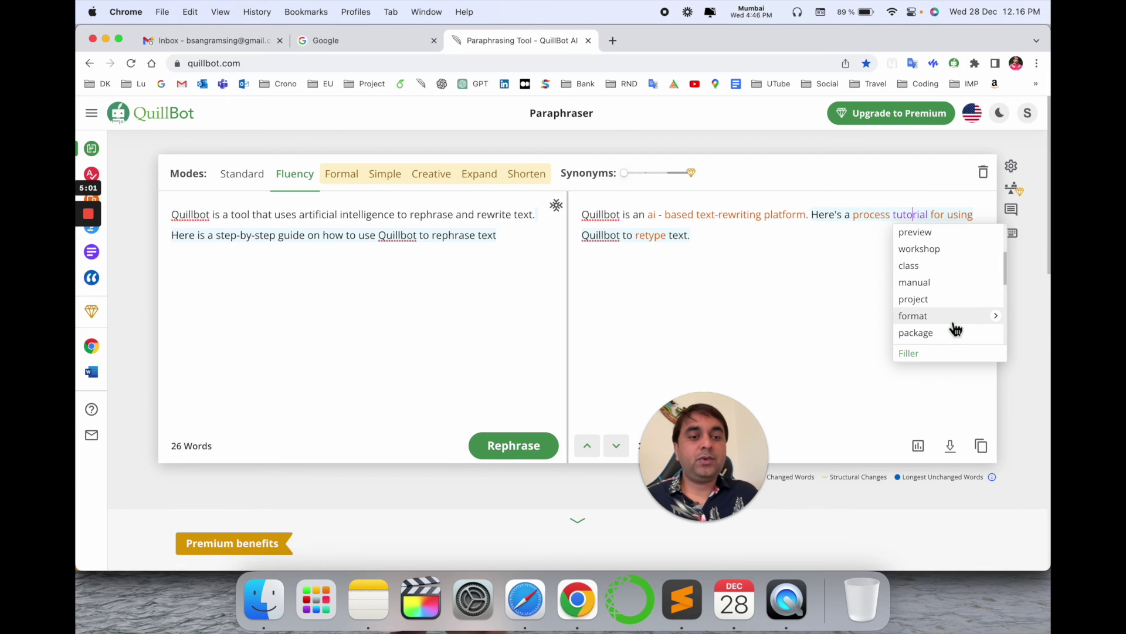
{"action": "scroll", "coordinate": [954, 329], "scroll_direction": "down", "scroll_amount": 2}
{"action": "scroll", "coordinate": [955, 330], "scroll_direction": "up", "scroll_amount": 3}
{"action": "scroll", "coordinate": [955, 329], "scroll_direction": "down", "scroll_amount": 5}
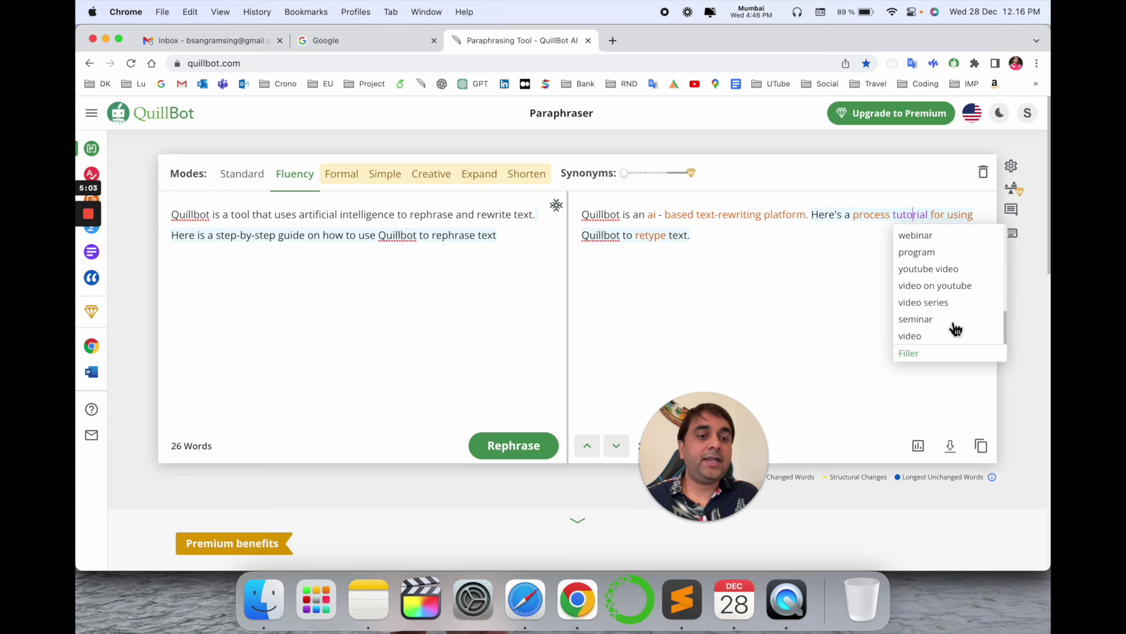
{"action": "scroll", "coordinate": [956, 325], "scroll_direction": "up", "scroll_amount": 2}
{"action": "scroll", "coordinate": [955, 255], "scroll_direction": "up", "scroll_amount": 1}
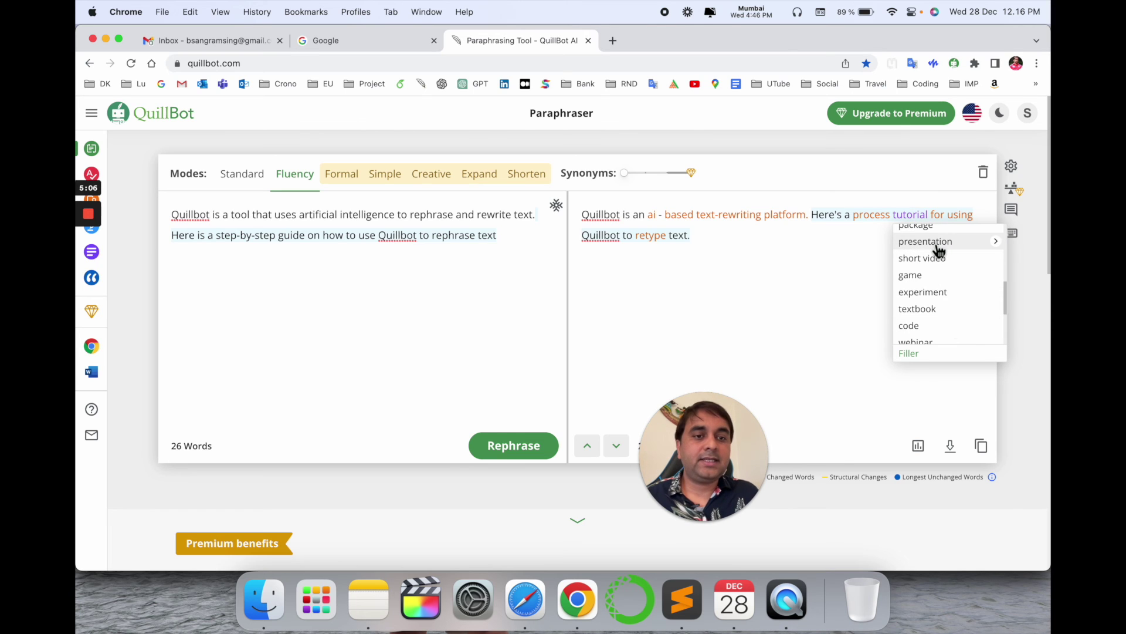
{"action": "scroll", "coordinate": [939, 252], "scroll_direction": "up", "scroll_amount": 1}
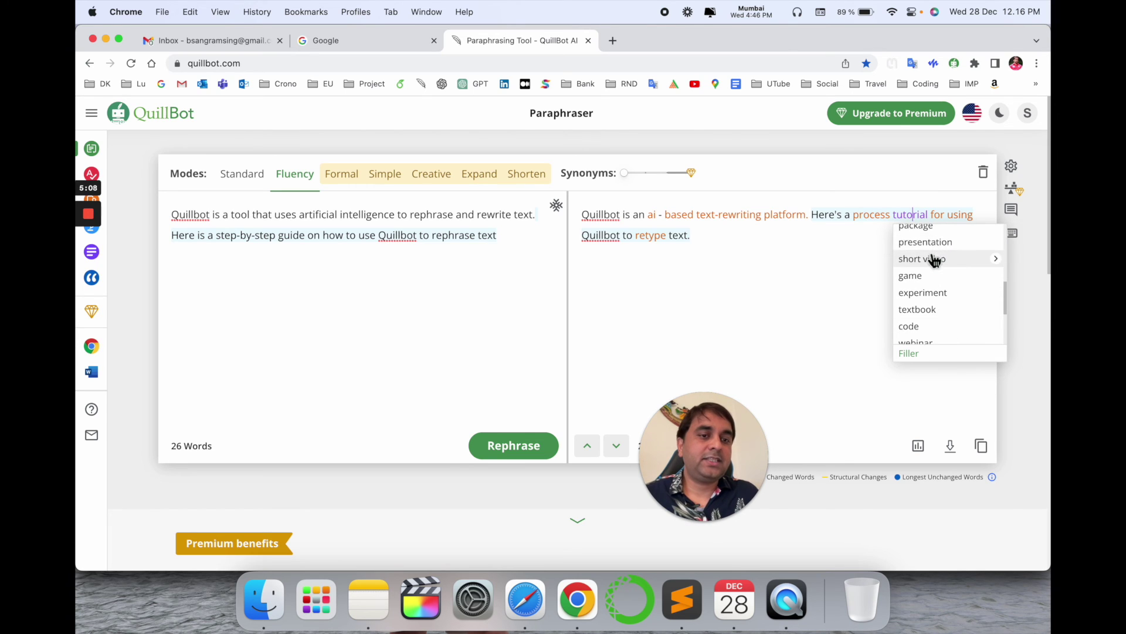
{"action": "scroll", "coordinate": [935, 258], "scroll_direction": "up", "scroll_amount": 2}
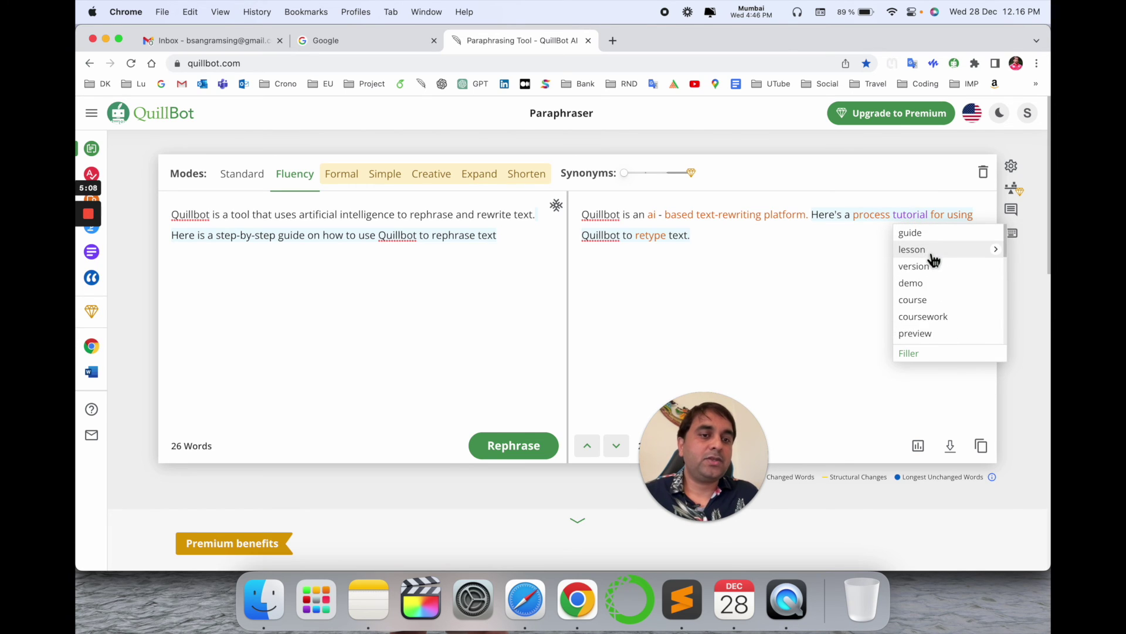
{"action": "left_click", "coordinate": [895, 214]}
{"action": "type", "text": "of"}
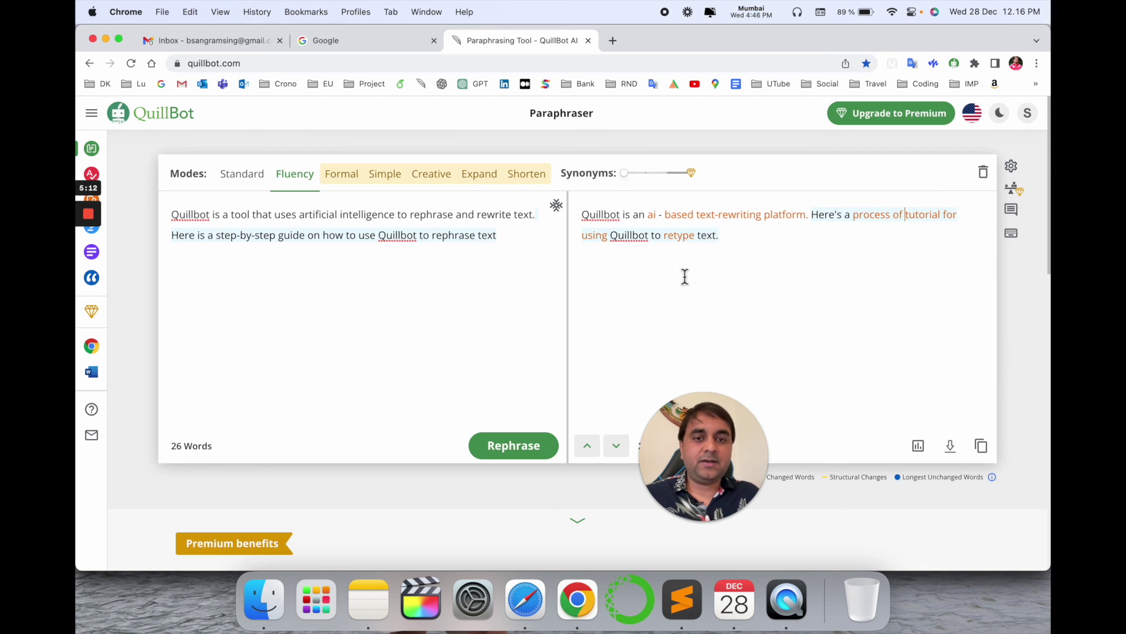
{"action": "left_click", "coordinate": [678, 236]}
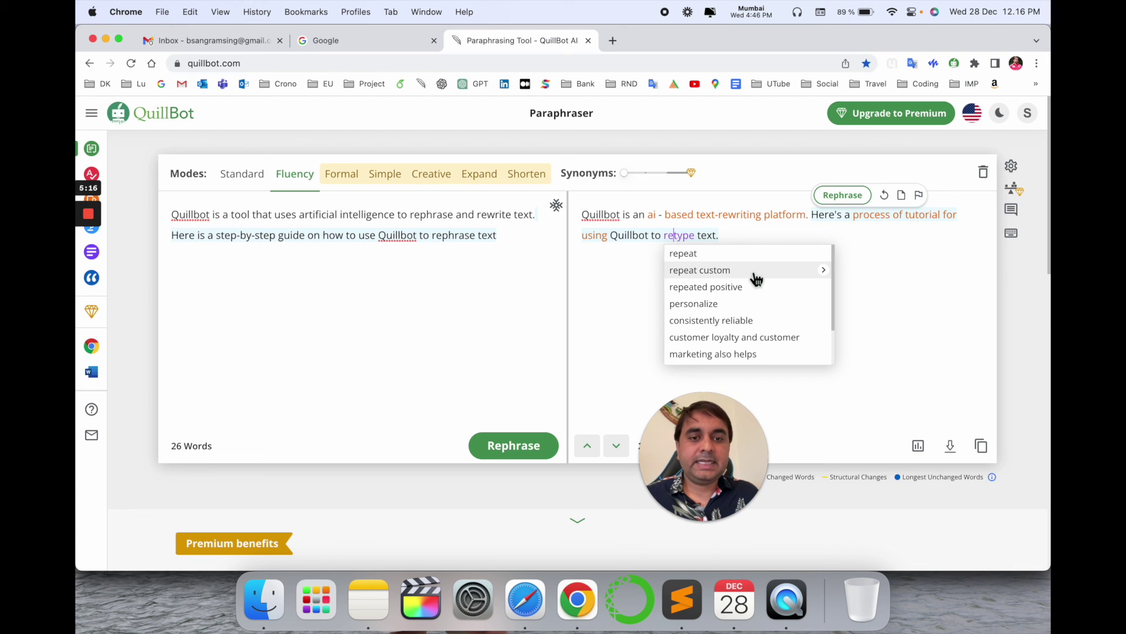
{"action": "scroll", "coordinate": [759, 291], "scroll_direction": "down", "scroll_amount": 2}
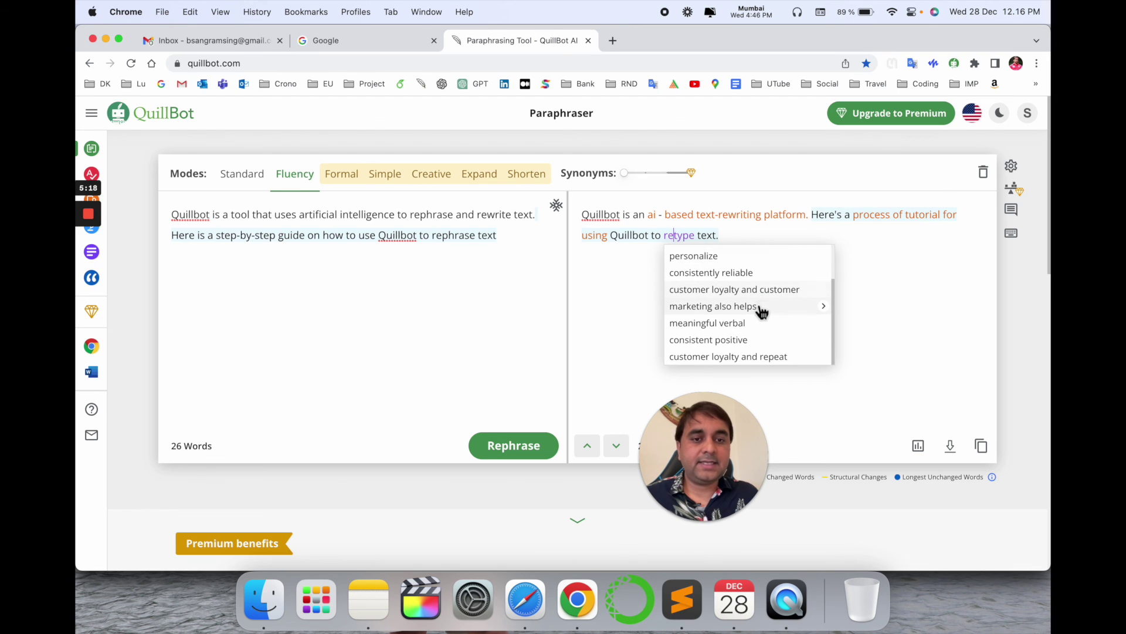
{"action": "scroll", "coordinate": [767, 311], "scroll_direction": "down", "scroll_amount": 2}
{"action": "scroll", "coordinate": [620, 335], "scroll_direction": "up", "scroll_amount": 2}
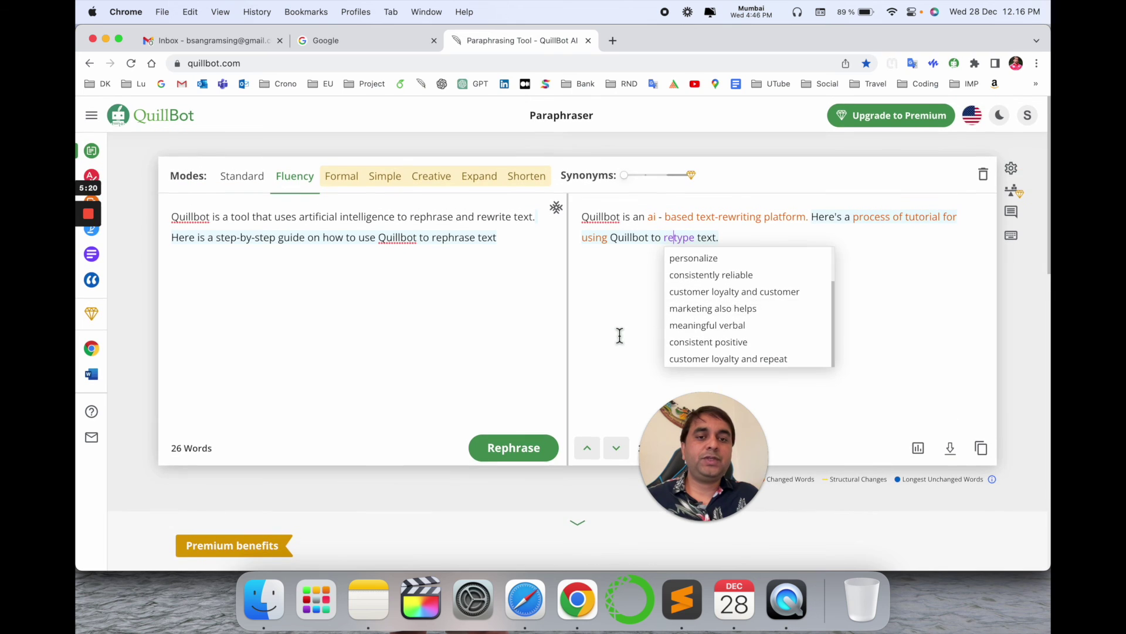
{"action": "left_click", "coordinate": [620, 335]}
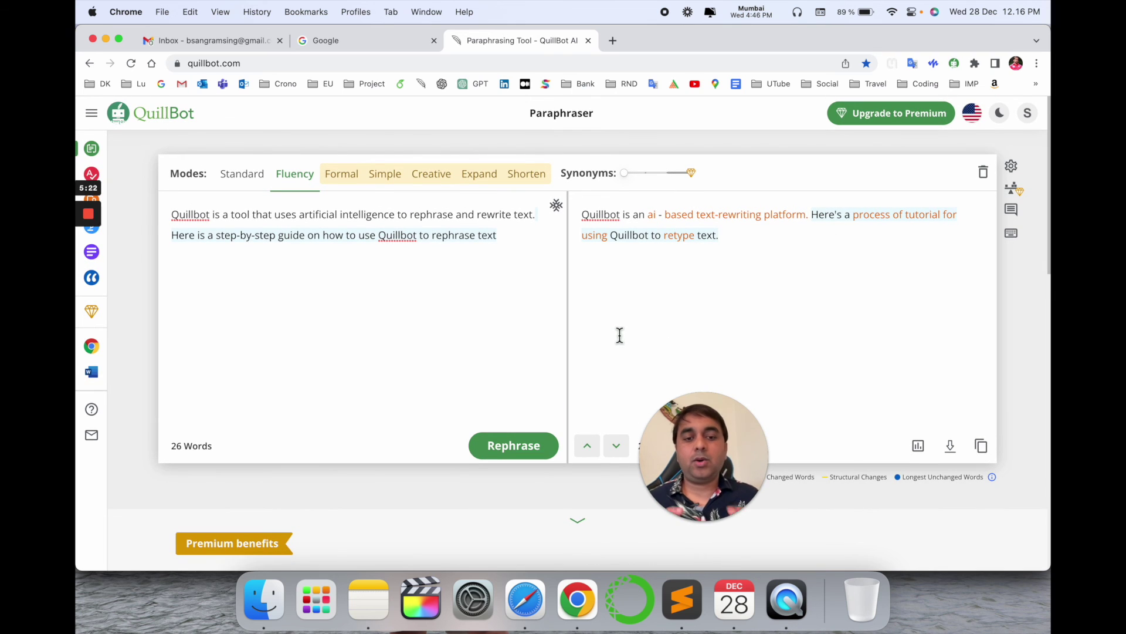